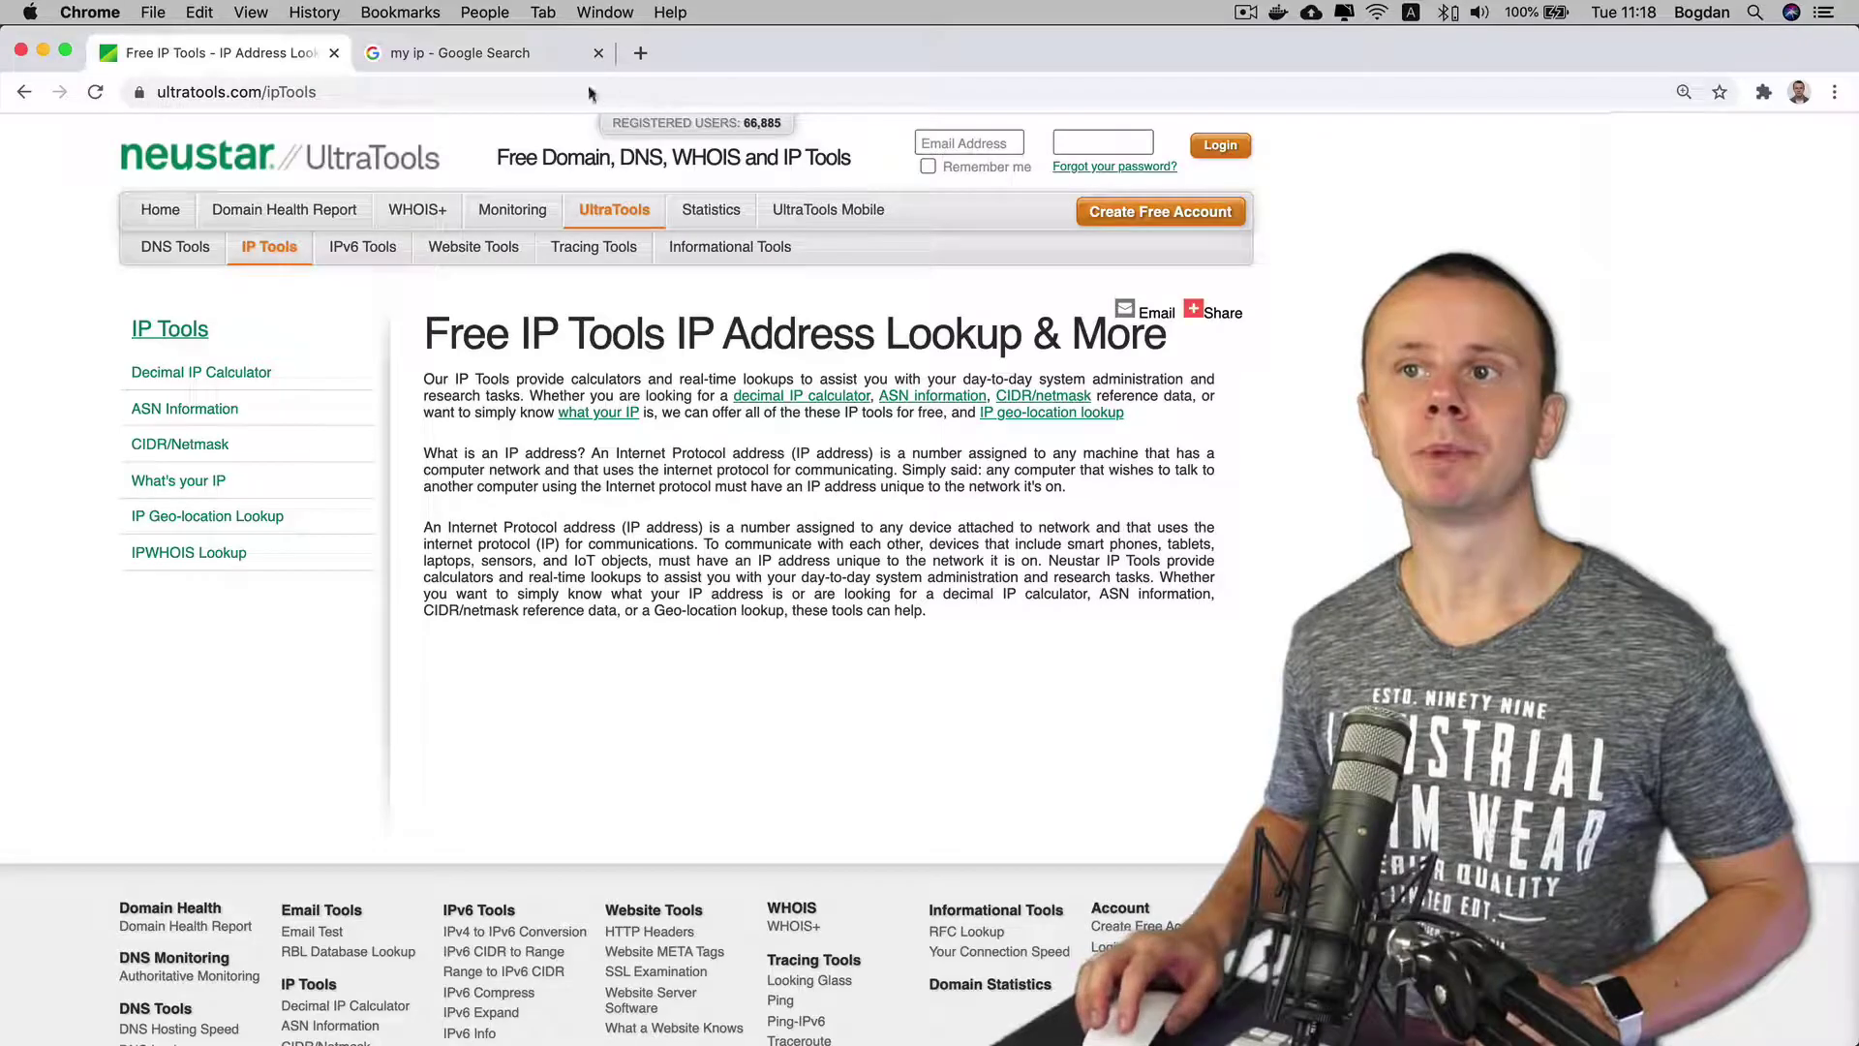
pyautogui.click(463, 54)
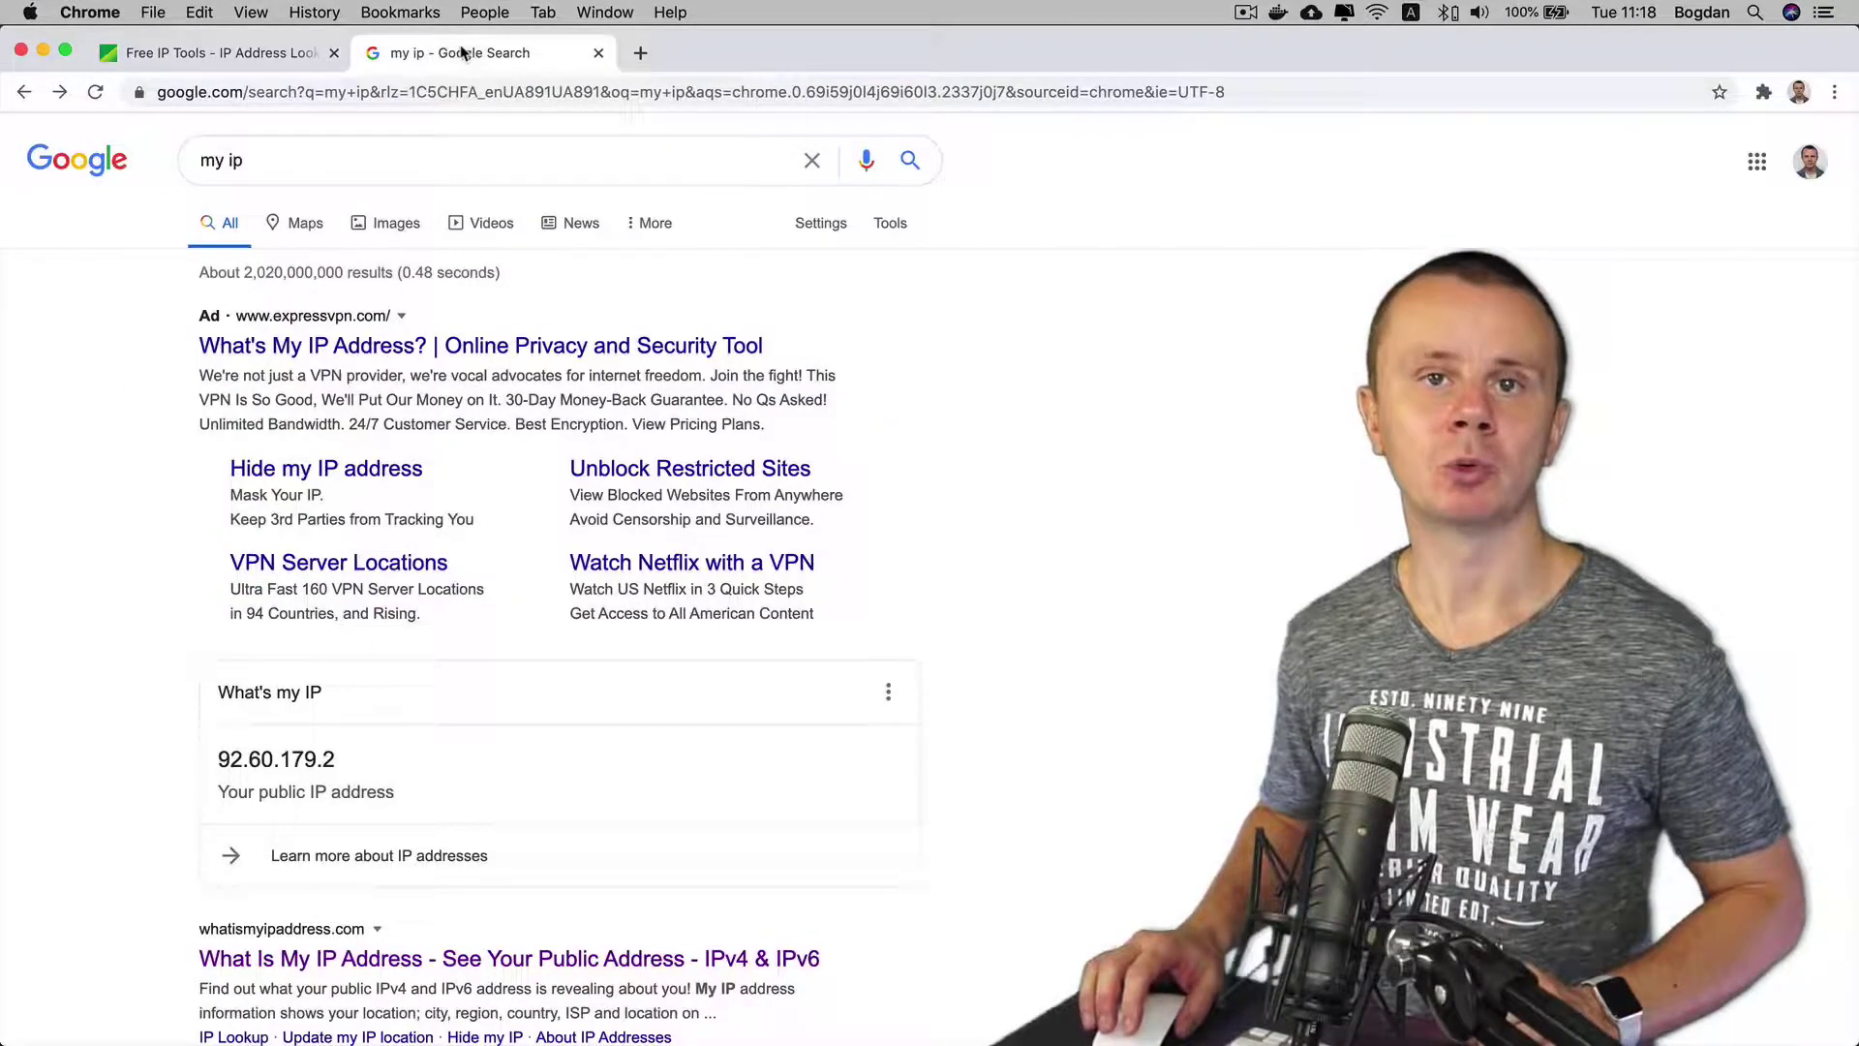
pyautogui.click(257, 162)
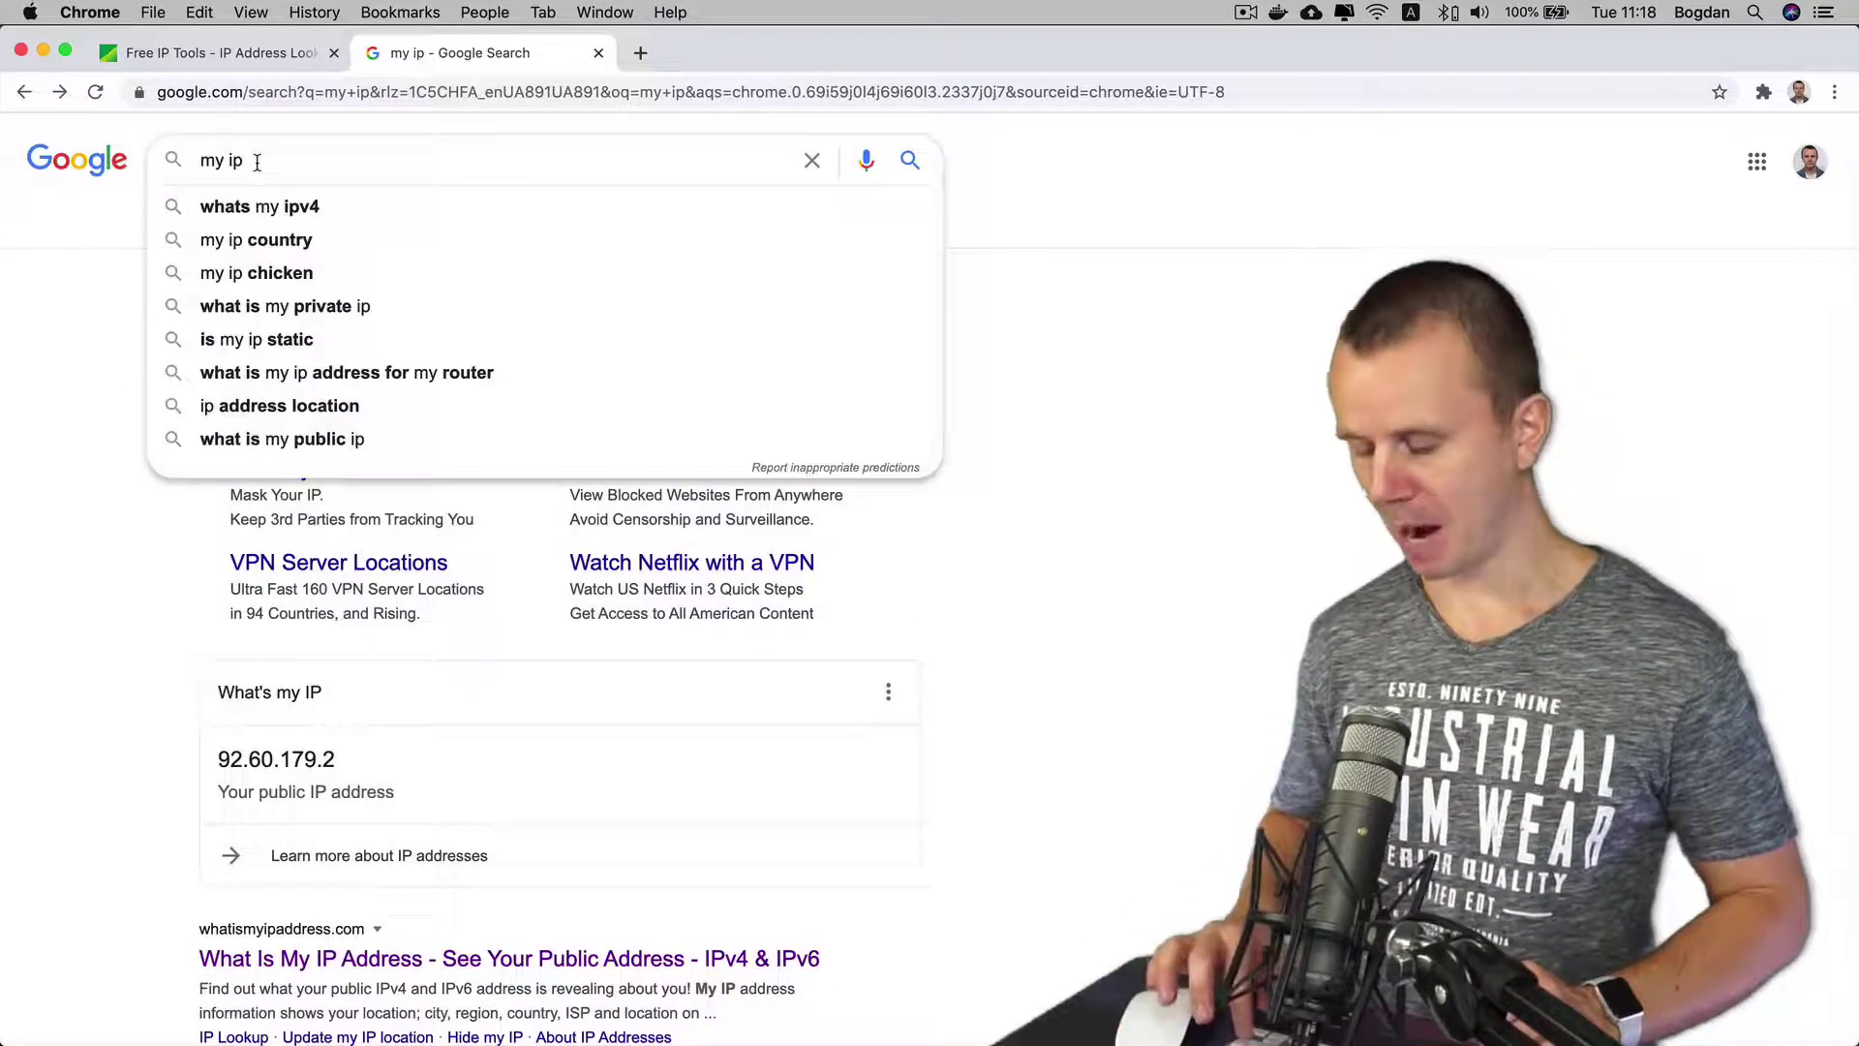
pyautogui.press('Return')
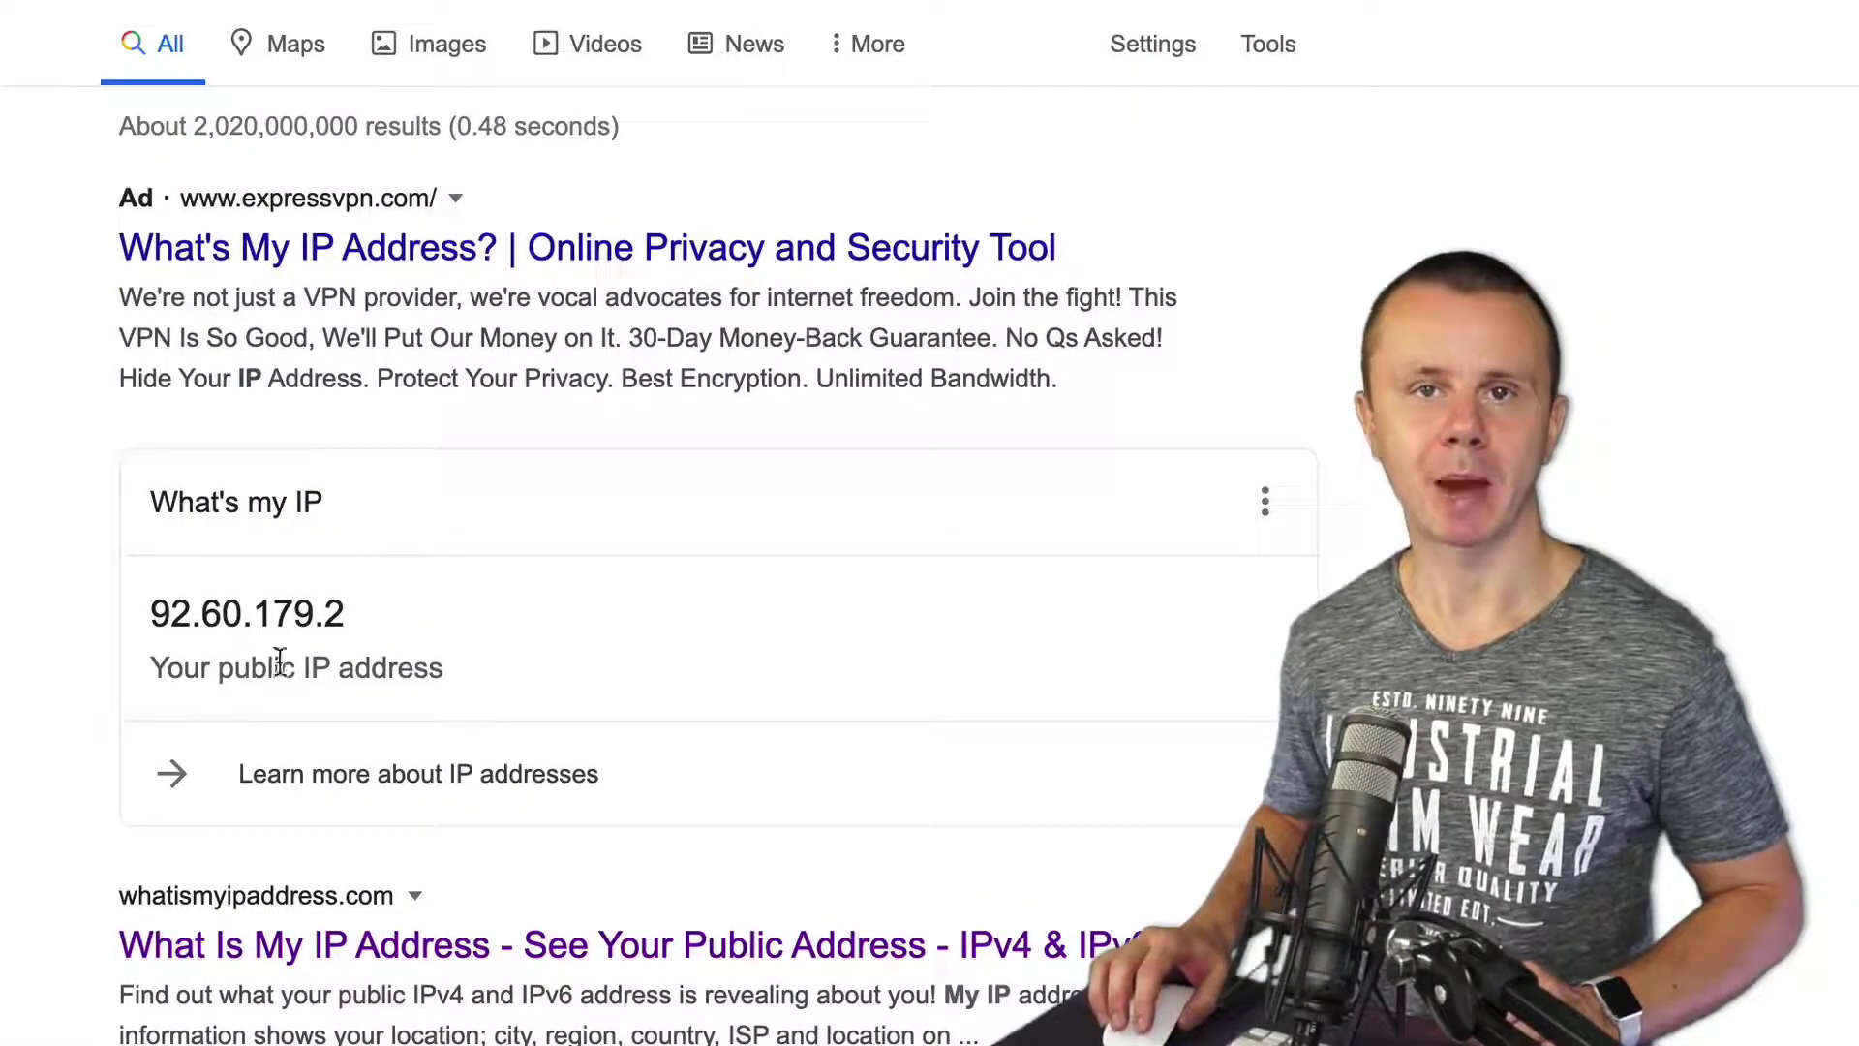
pyautogui.moveTo(286, 613); pyautogui.dragTo(150, 614)
pyautogui.press('super+c')
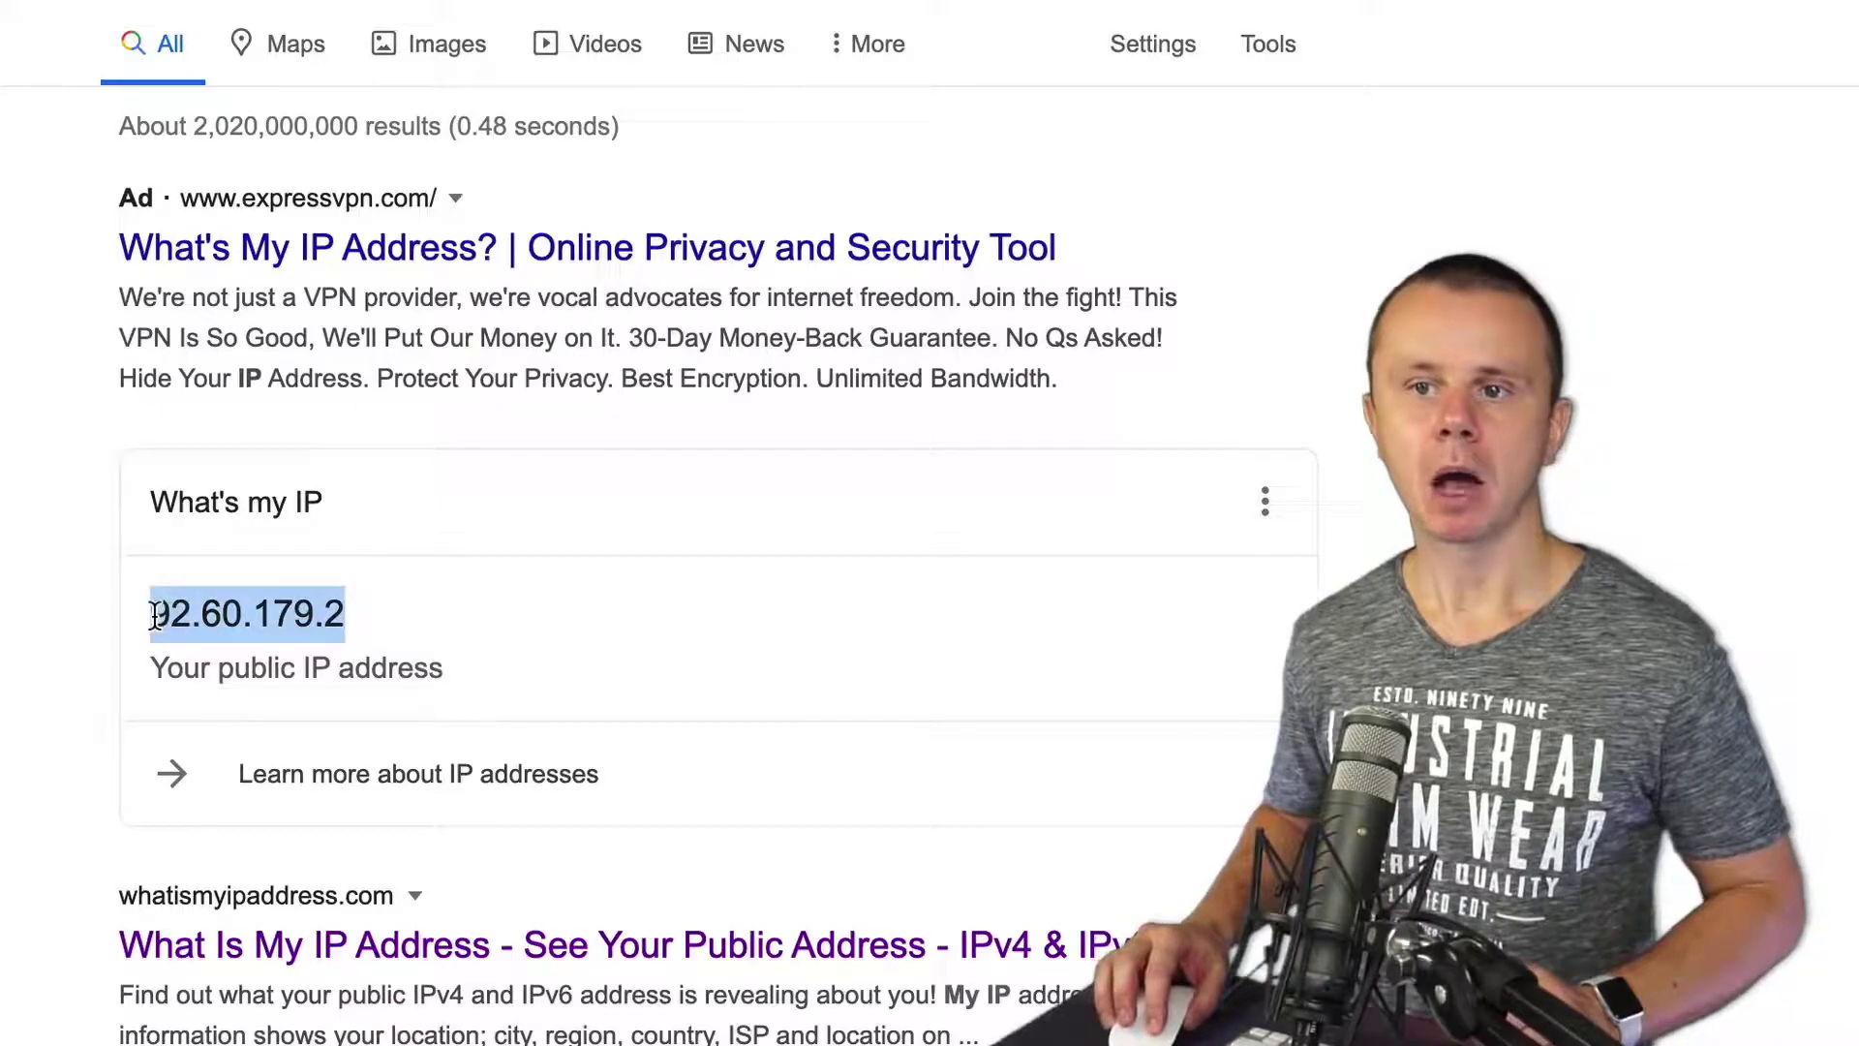
pyautogui.click(212, 55)
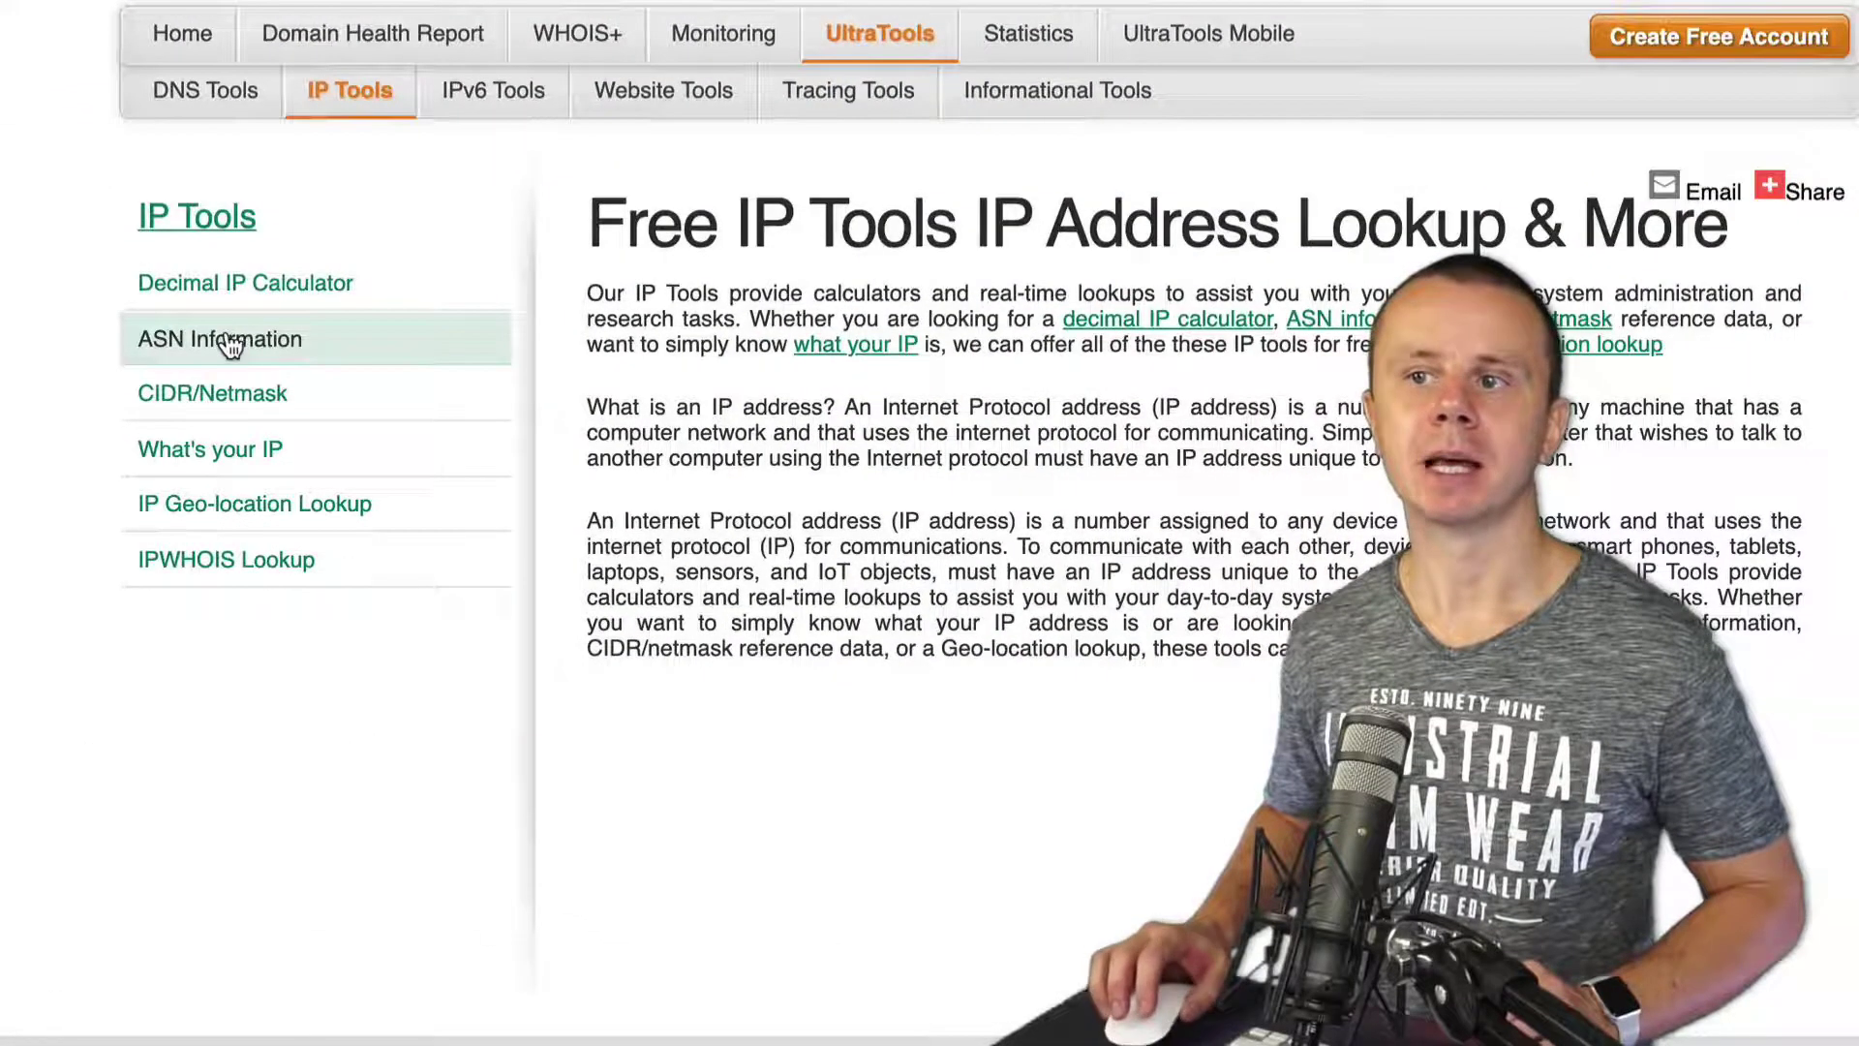
# Step: Run an ASN Information lookup on the pasted IP 92.60.179.2
pyautogui.click(230, 343)
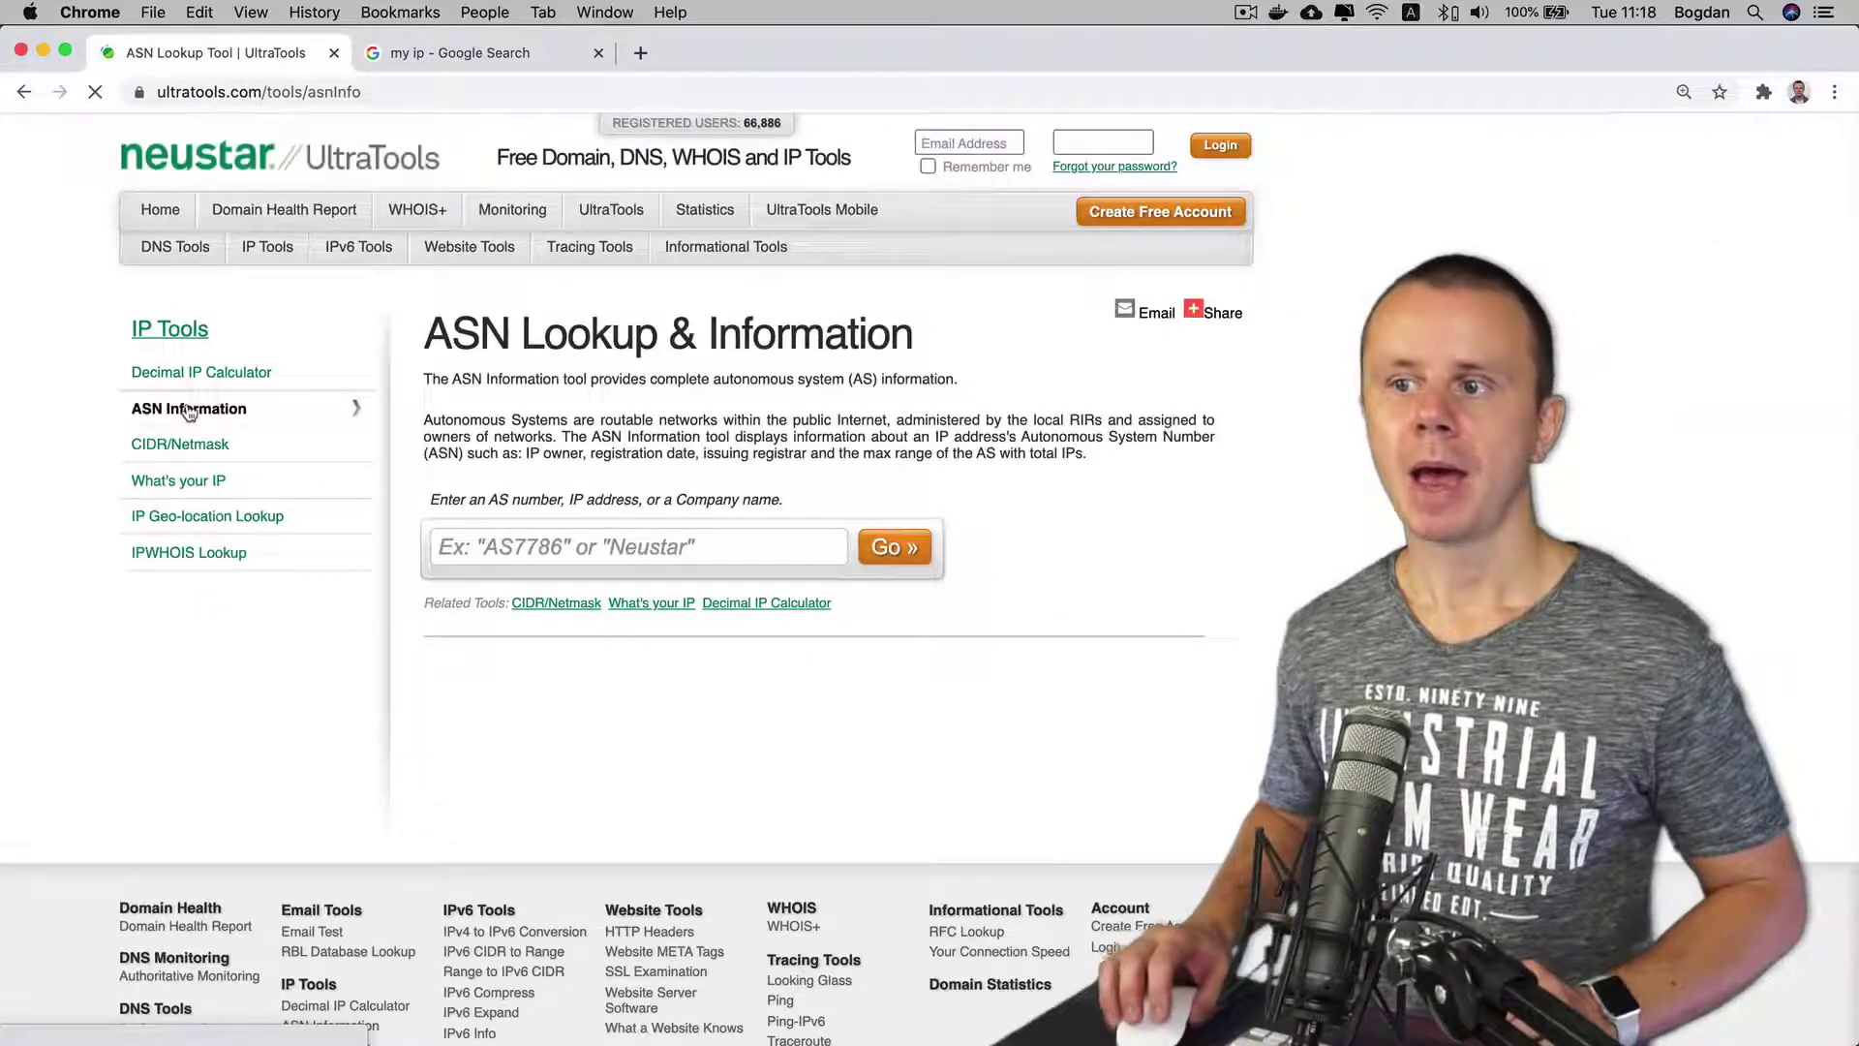
pyautogui.click(523, 549)
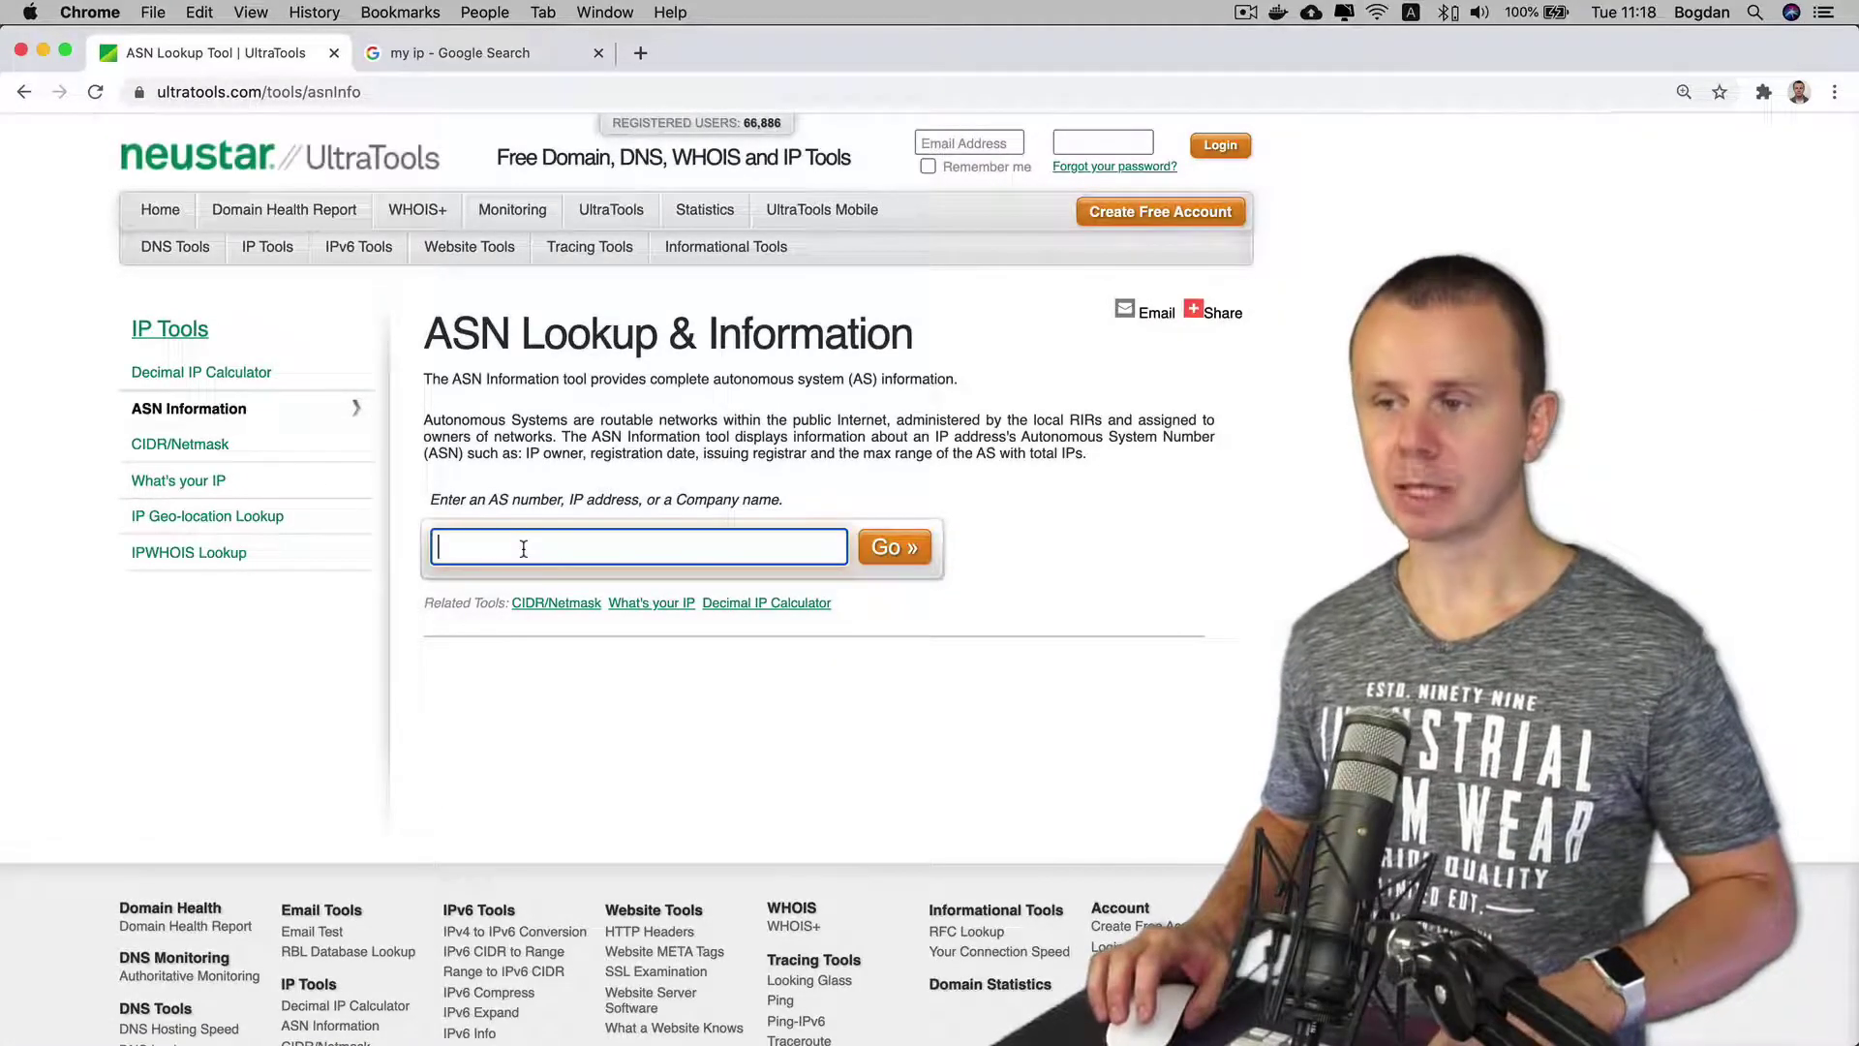
pyautogui.press('super+v')
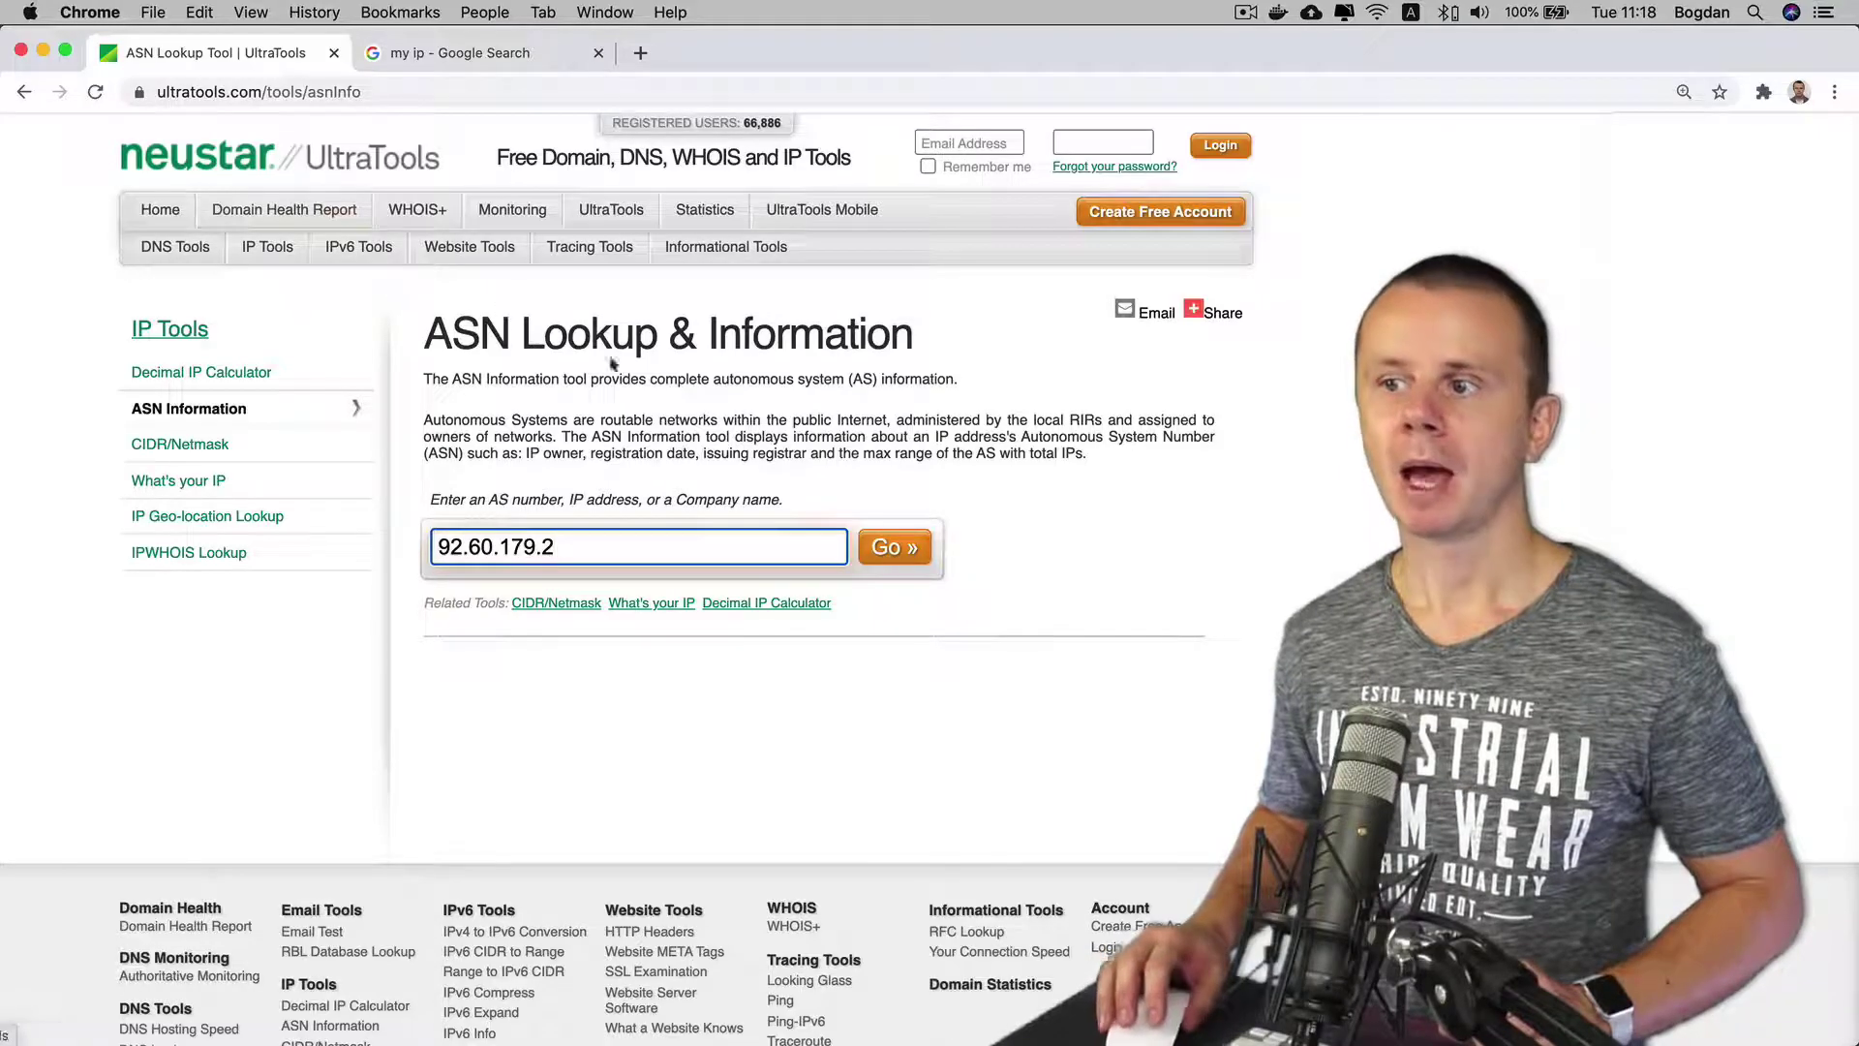
pyautogui.click(886, 552)
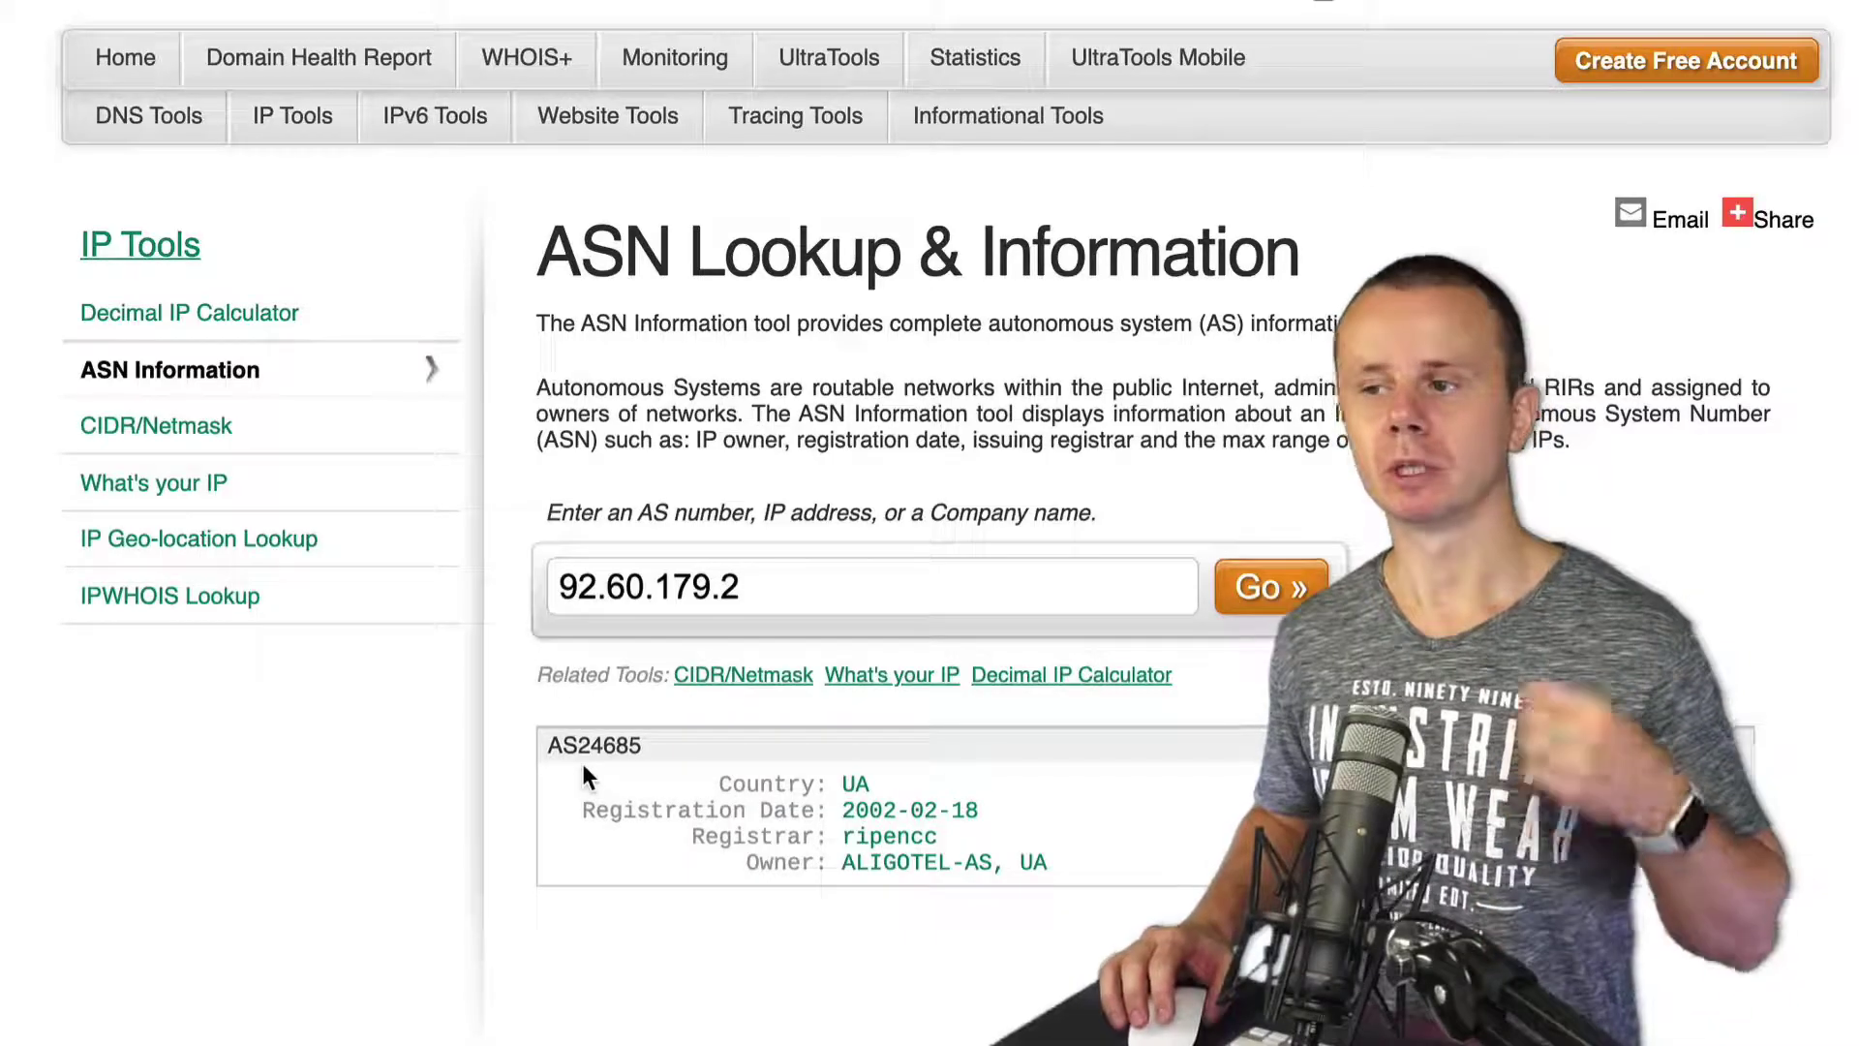
# Step: Highlight the results: AS24685, registrar ripencc, owner ALIGOTEL-AS, UA, registered 2002-02-18
pyautogui.moveTo(583, 763); pyautogui.dragTo(587, 752)
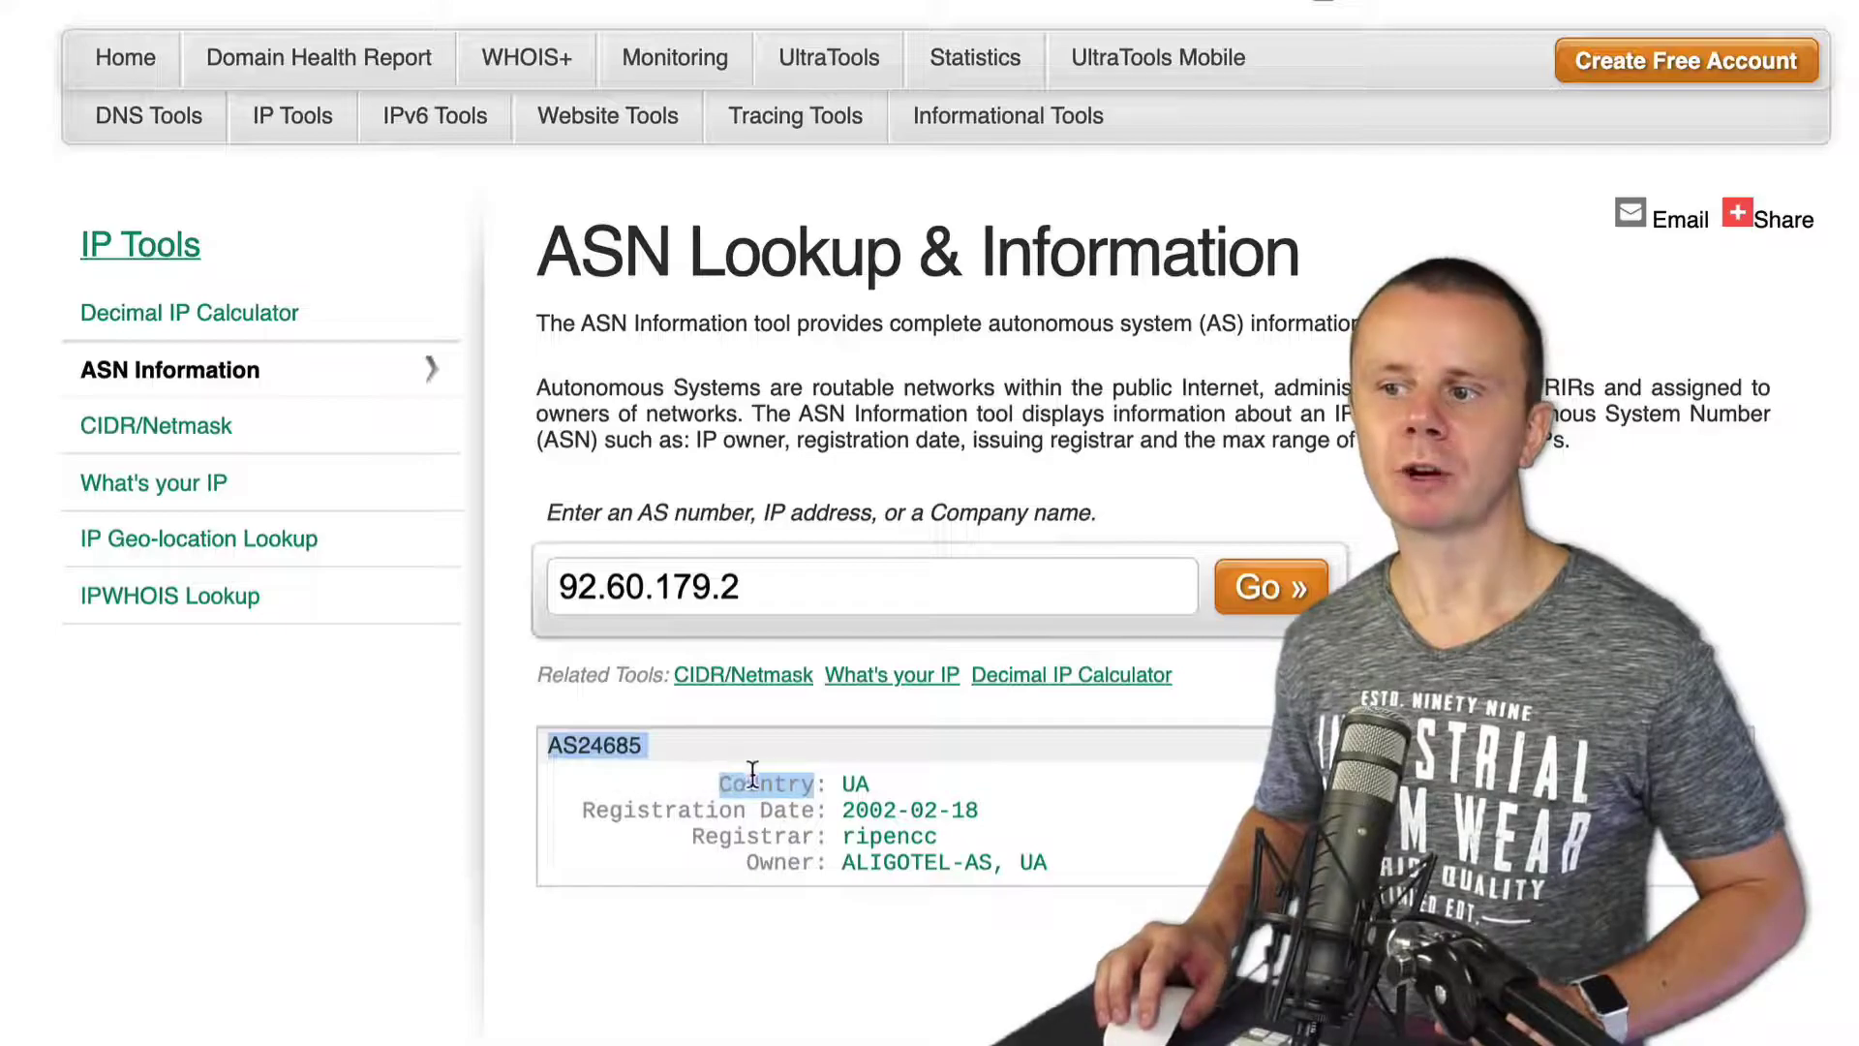
pyautogui.doubleClick(753, 835)
pyautogui.doubleClick(772, 860)
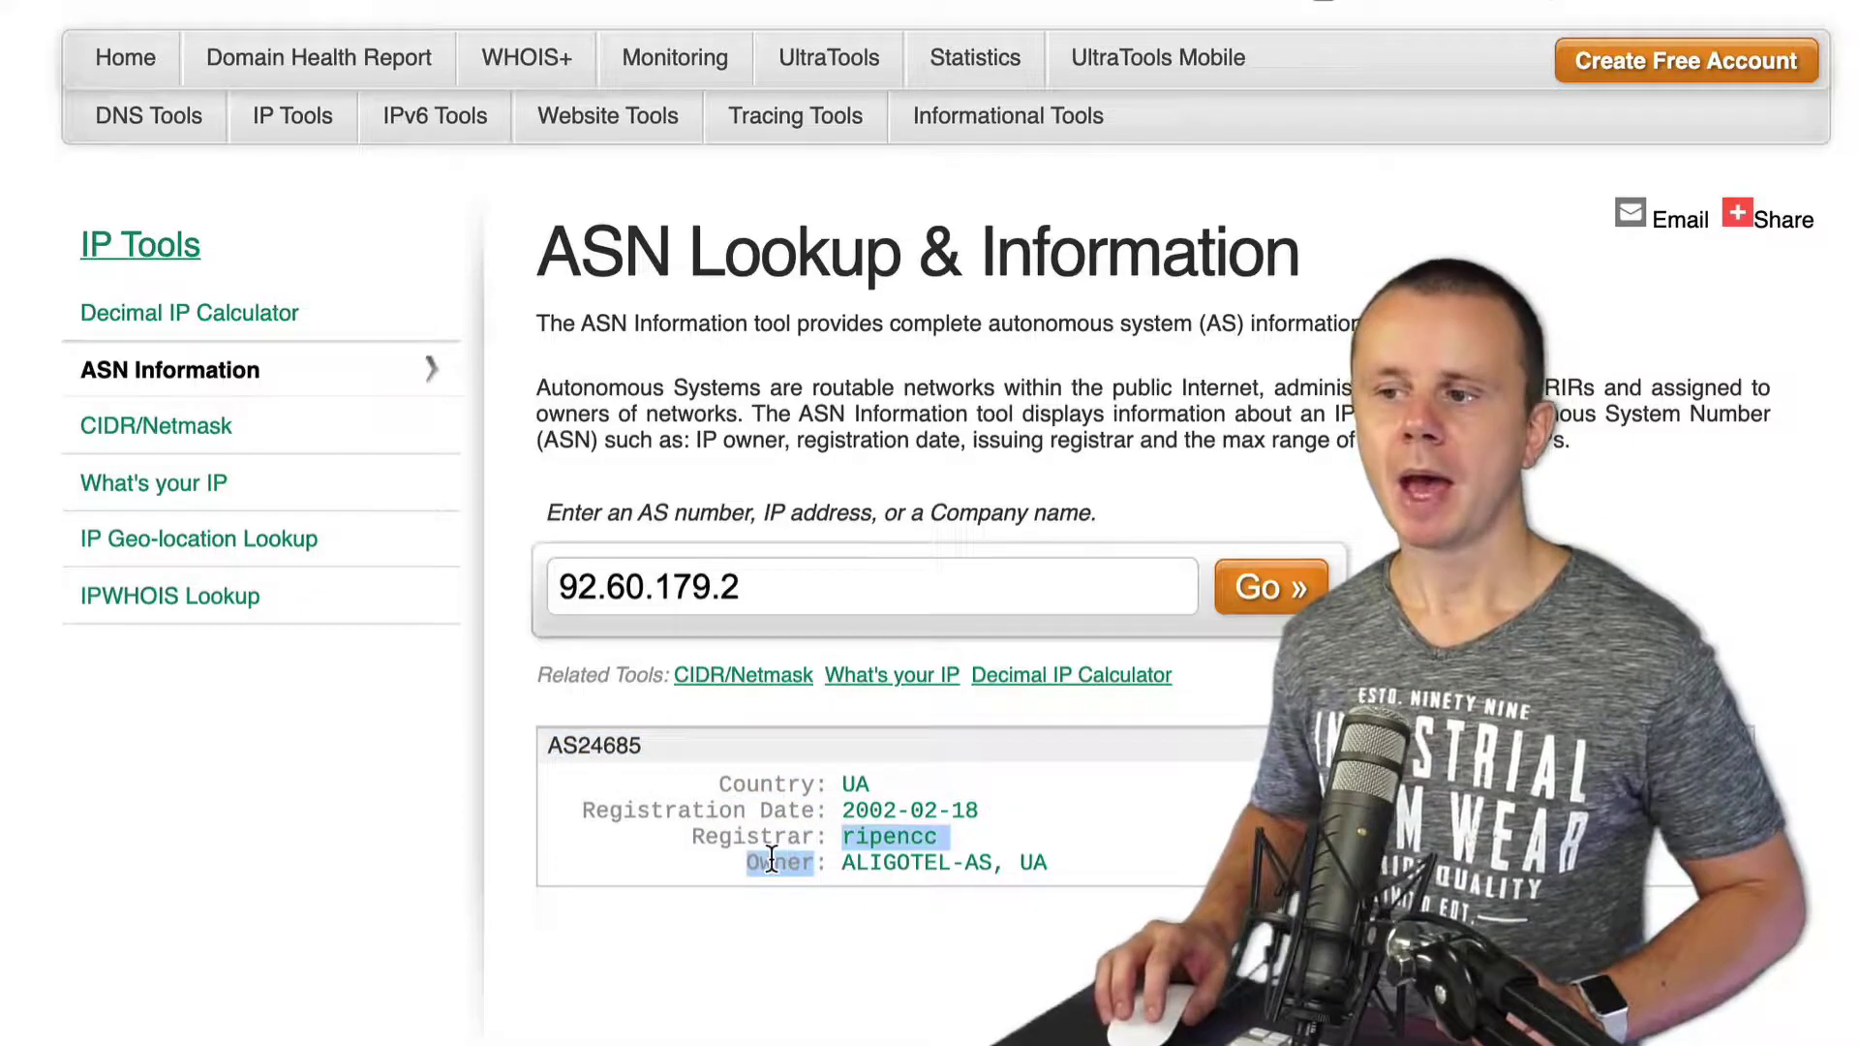
pyautogui.doubleClick(765, 838)
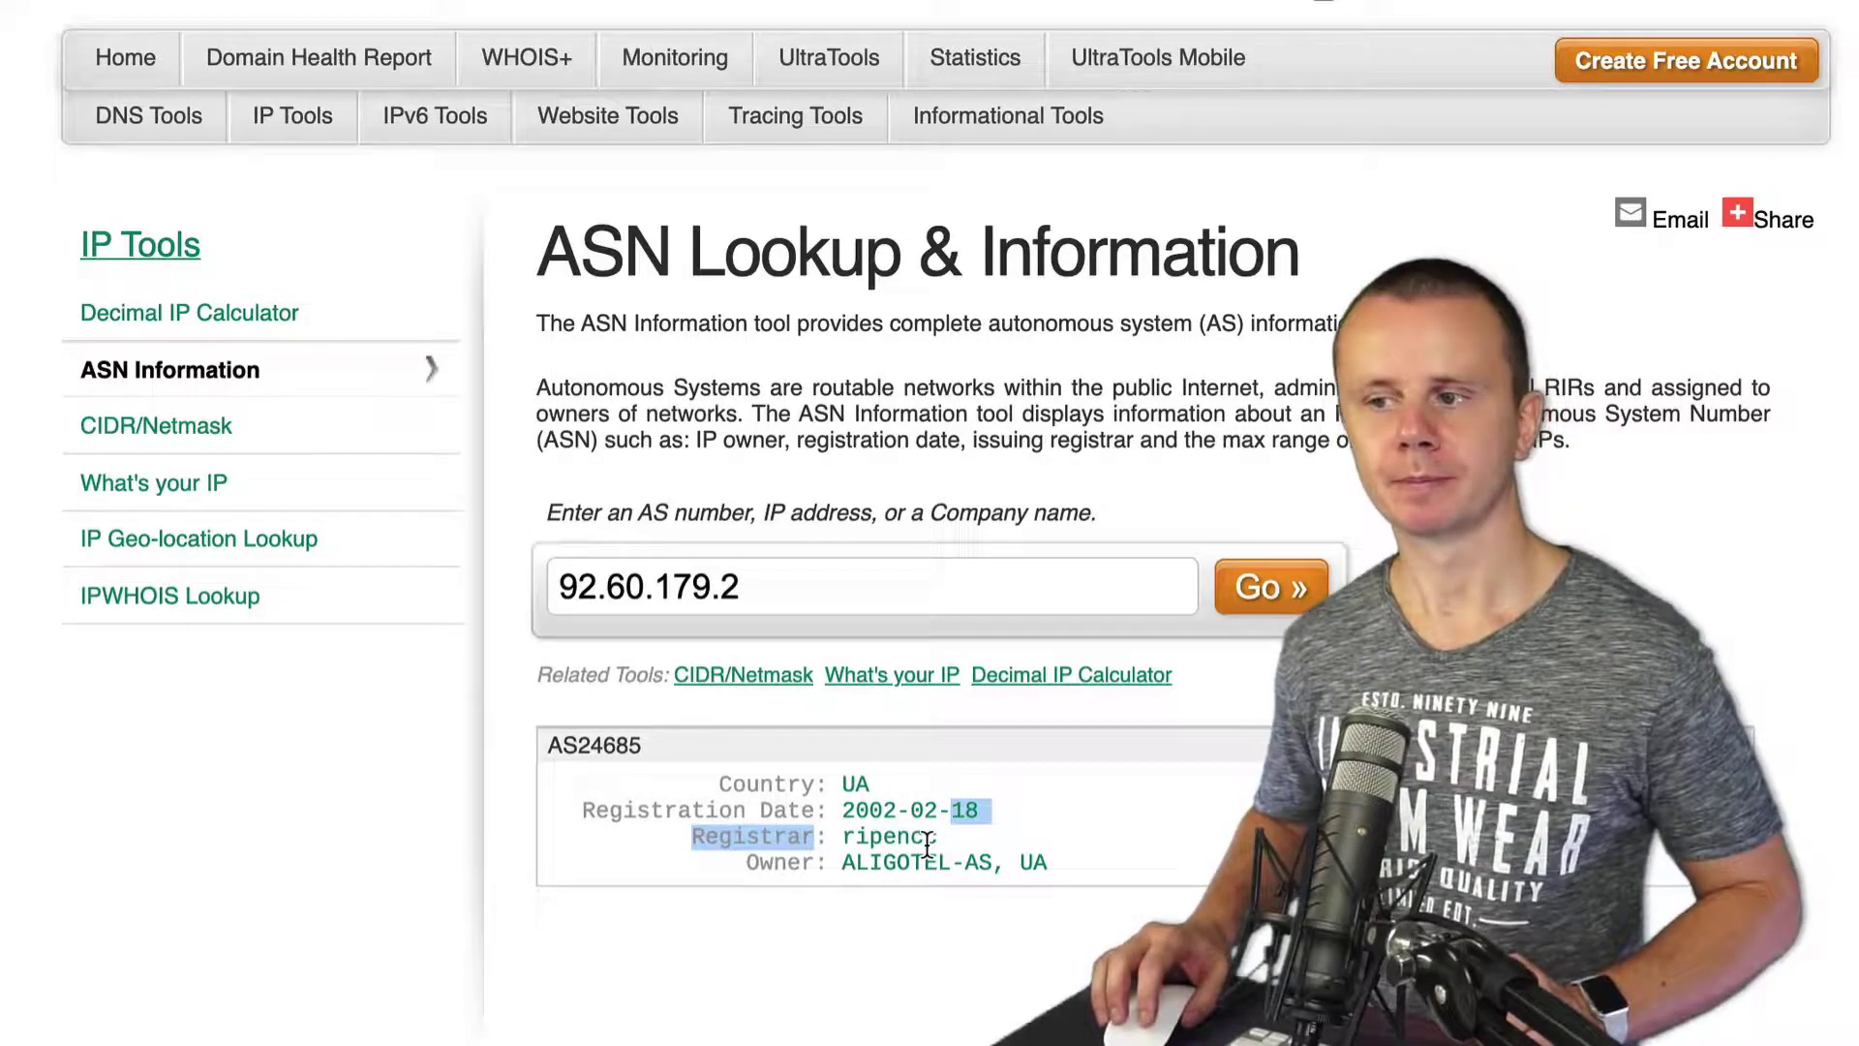
pyautogui.moveTo(841, 861); pyautogui.dragTo(1054, 877)
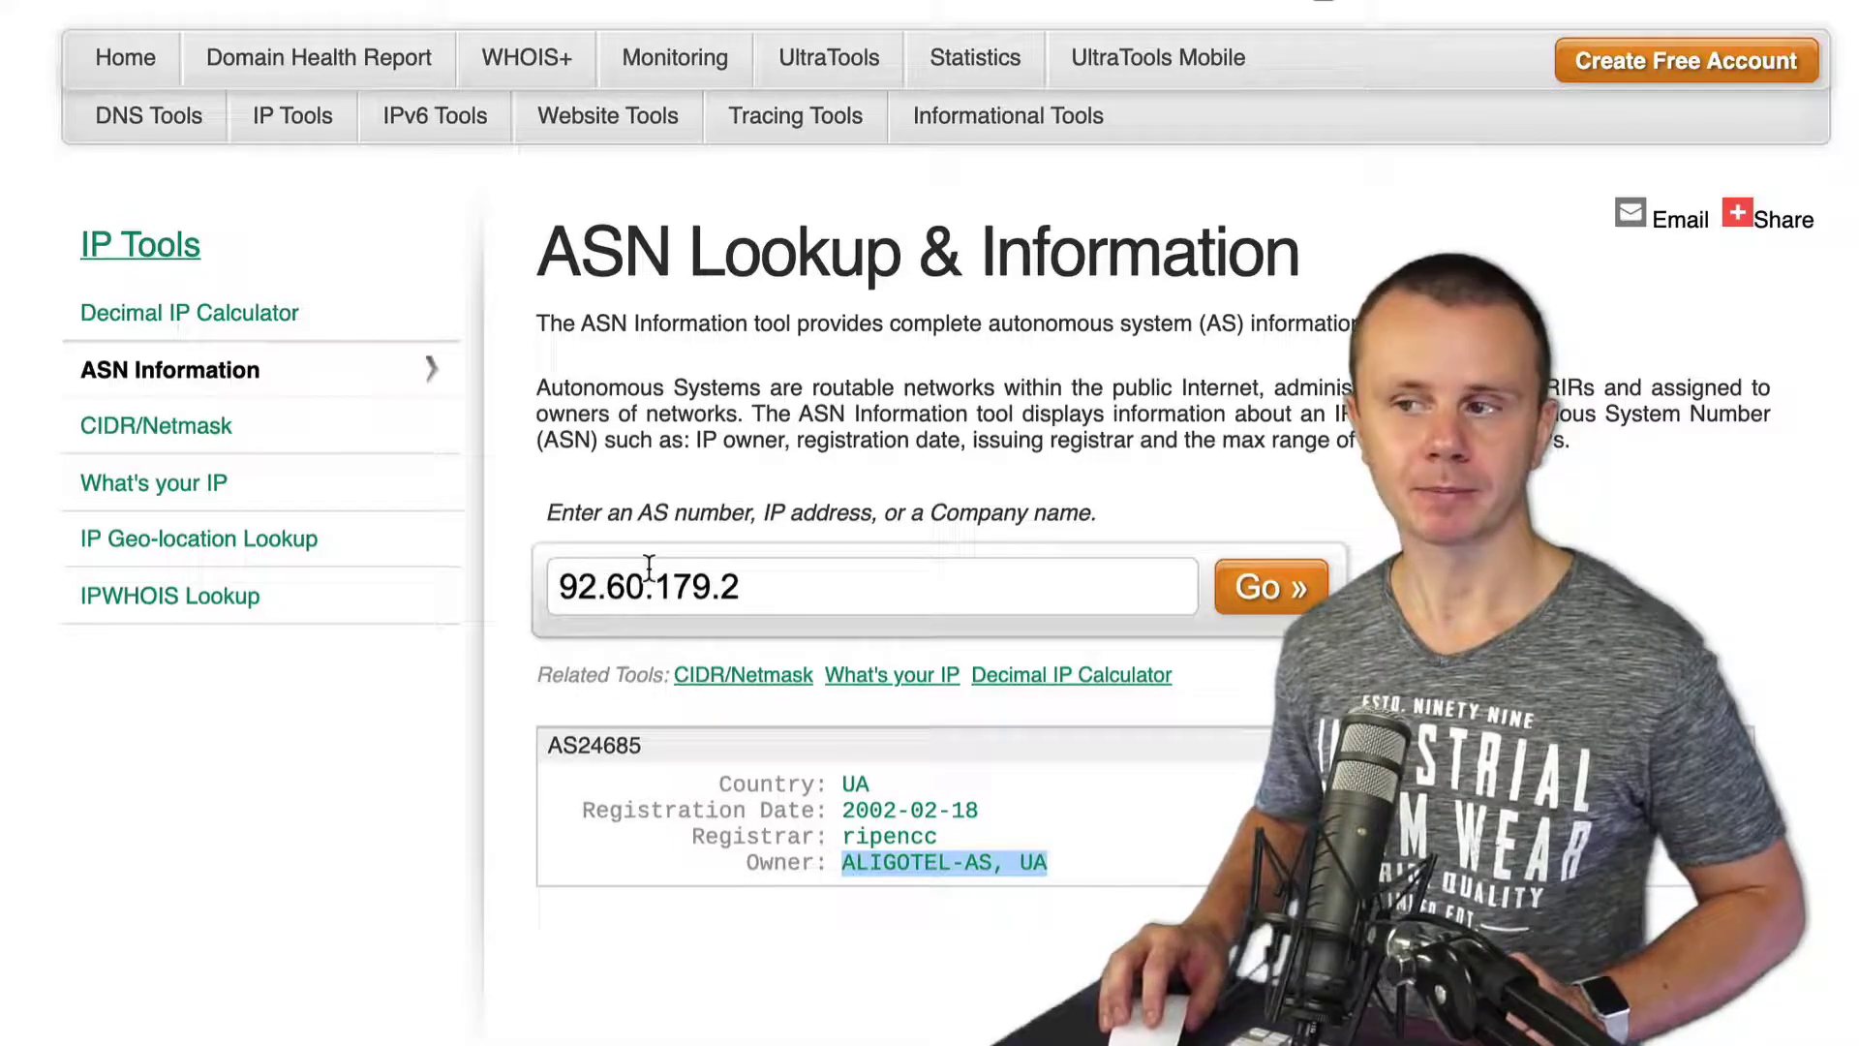
pyautogui.moveTo(844, 812); pyautogui.dragTo(980, 809)
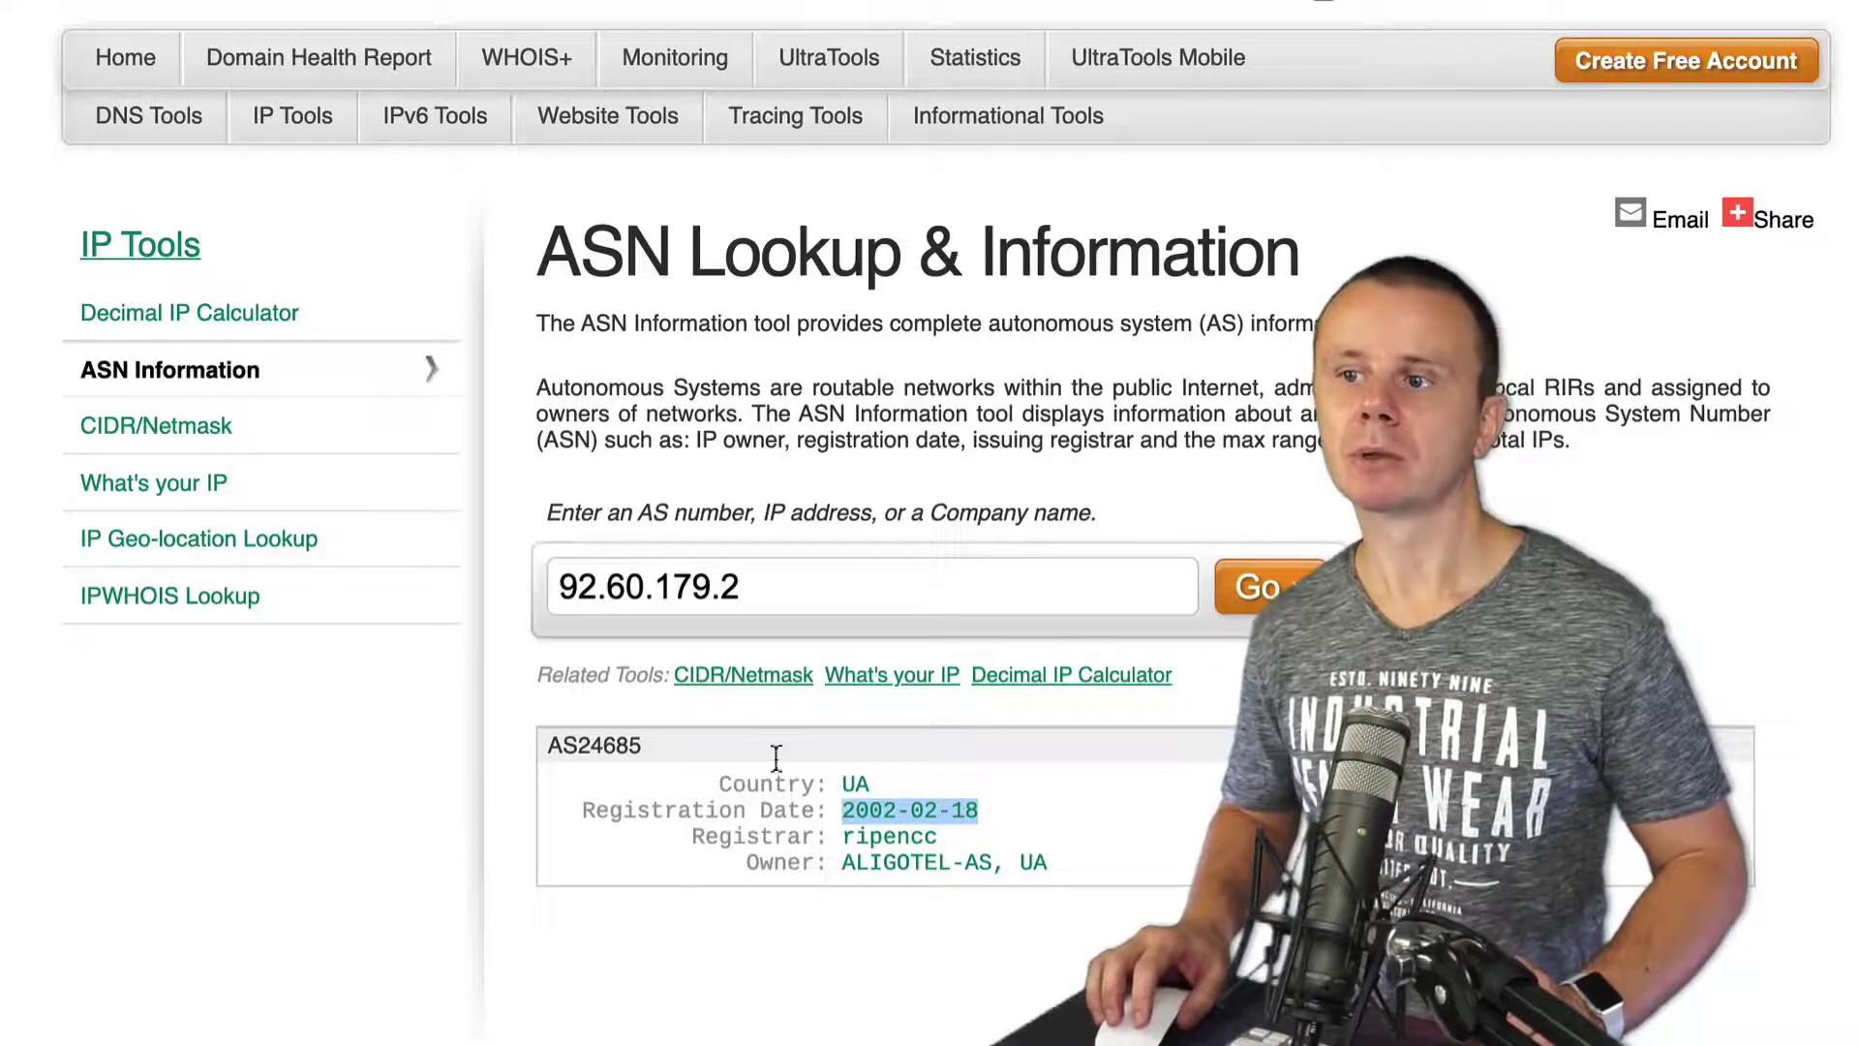
pyautogui.moveTo(789, 586); pyautogui.dragTo(478, 581)
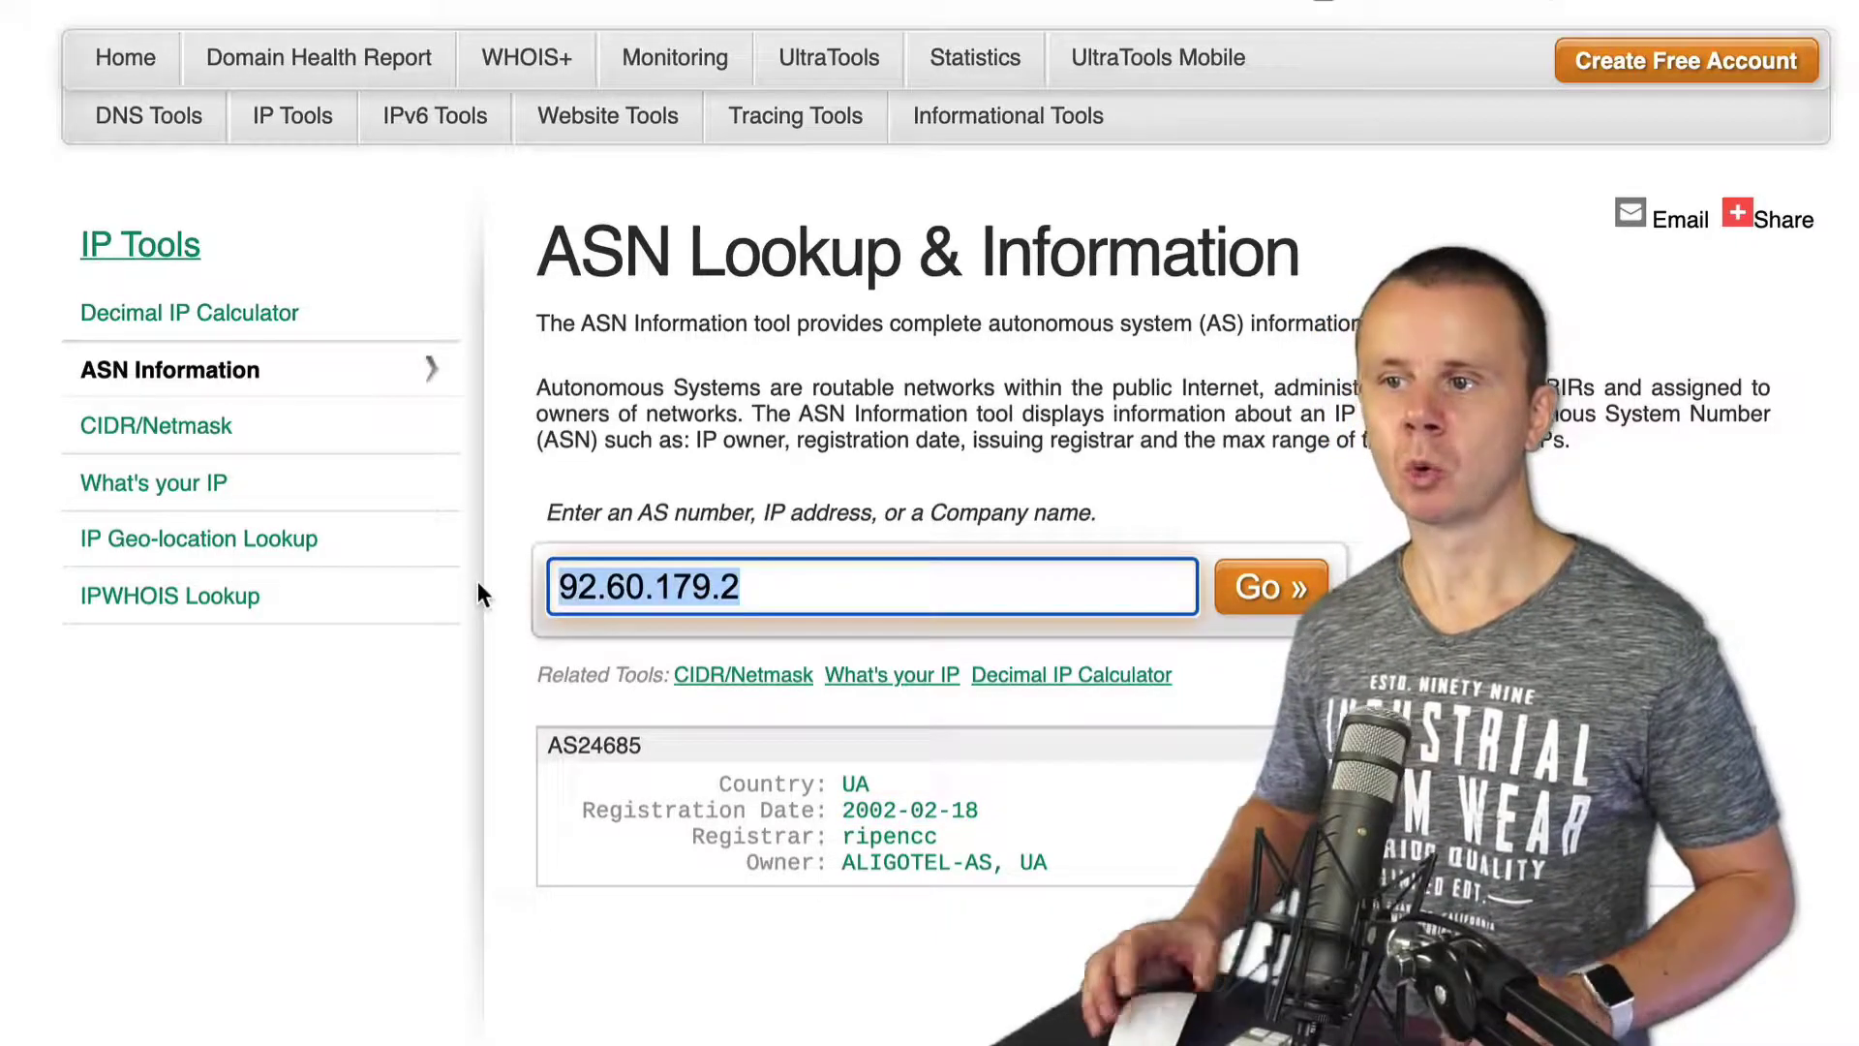
# Step: Look up 8.8.8.8 and highlight its date 2000-03-30, registrar arin and owner GOOGLE, US
pyautogui.write('8.8.8')
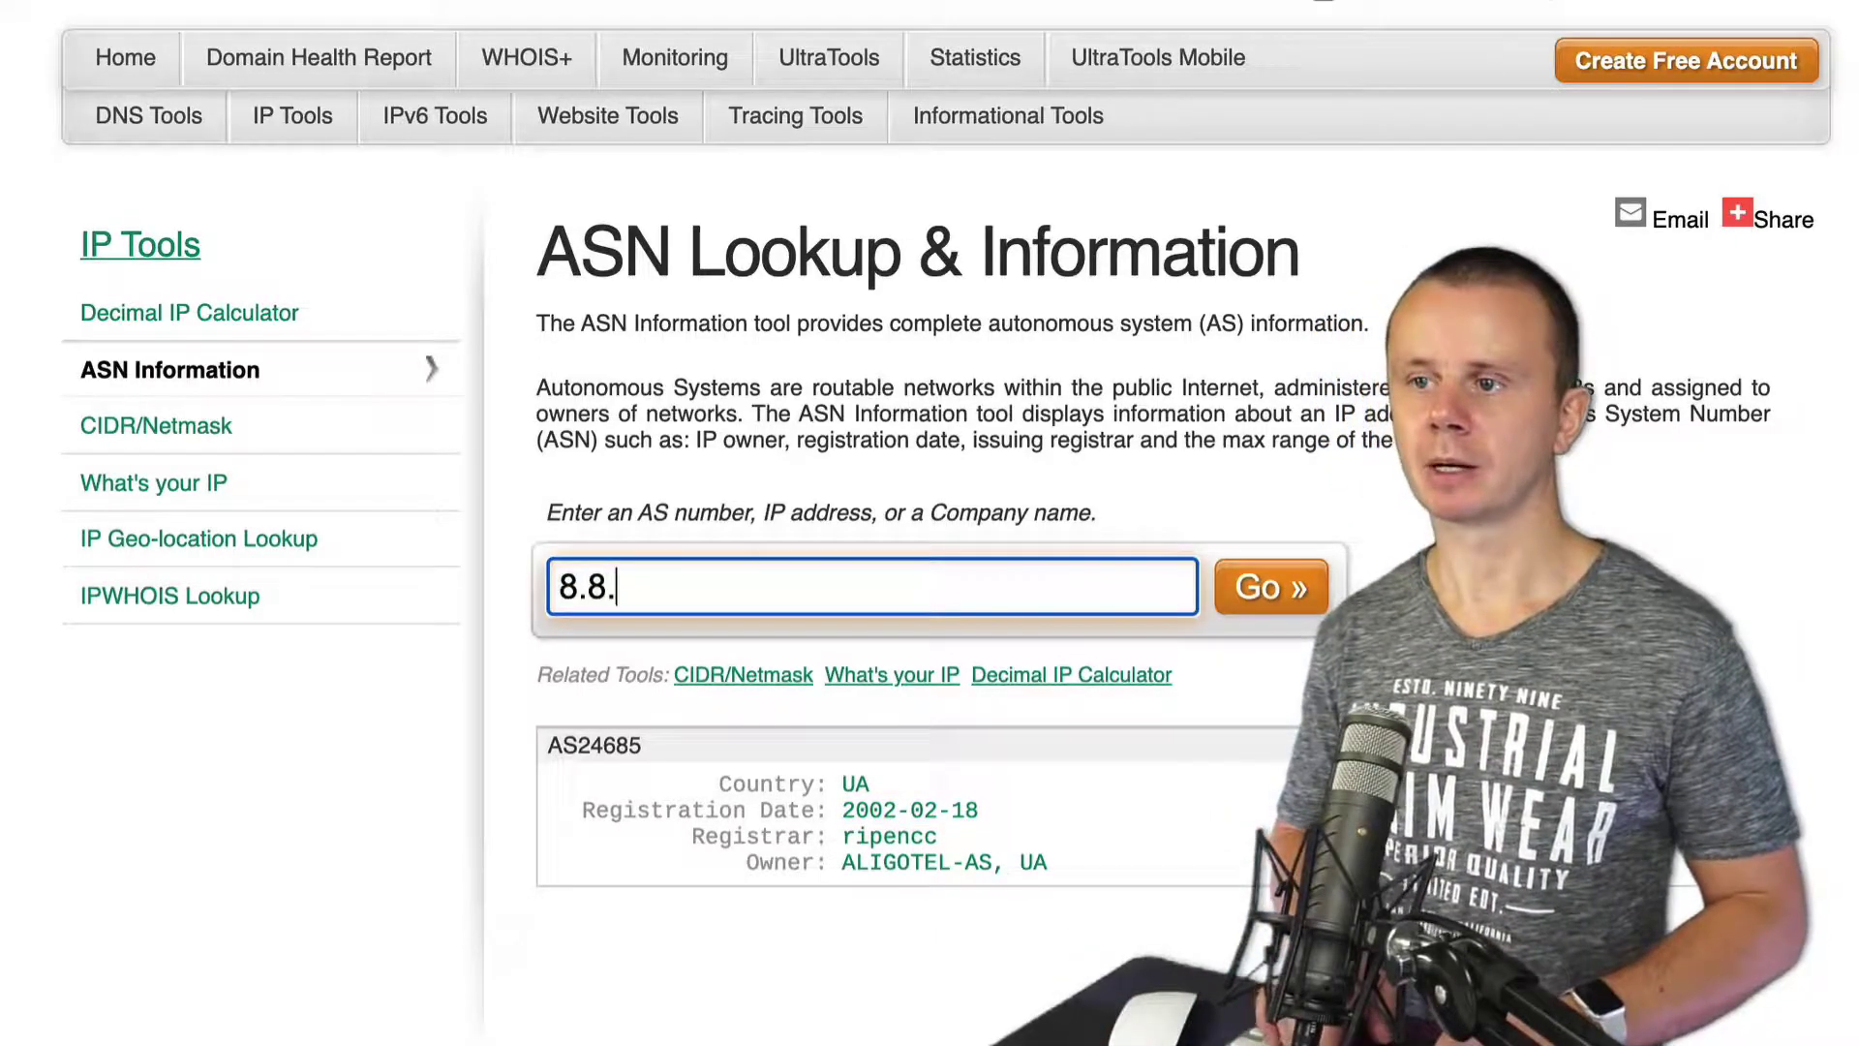
pyautogui.write('.8')
pyautogui.press('Return')
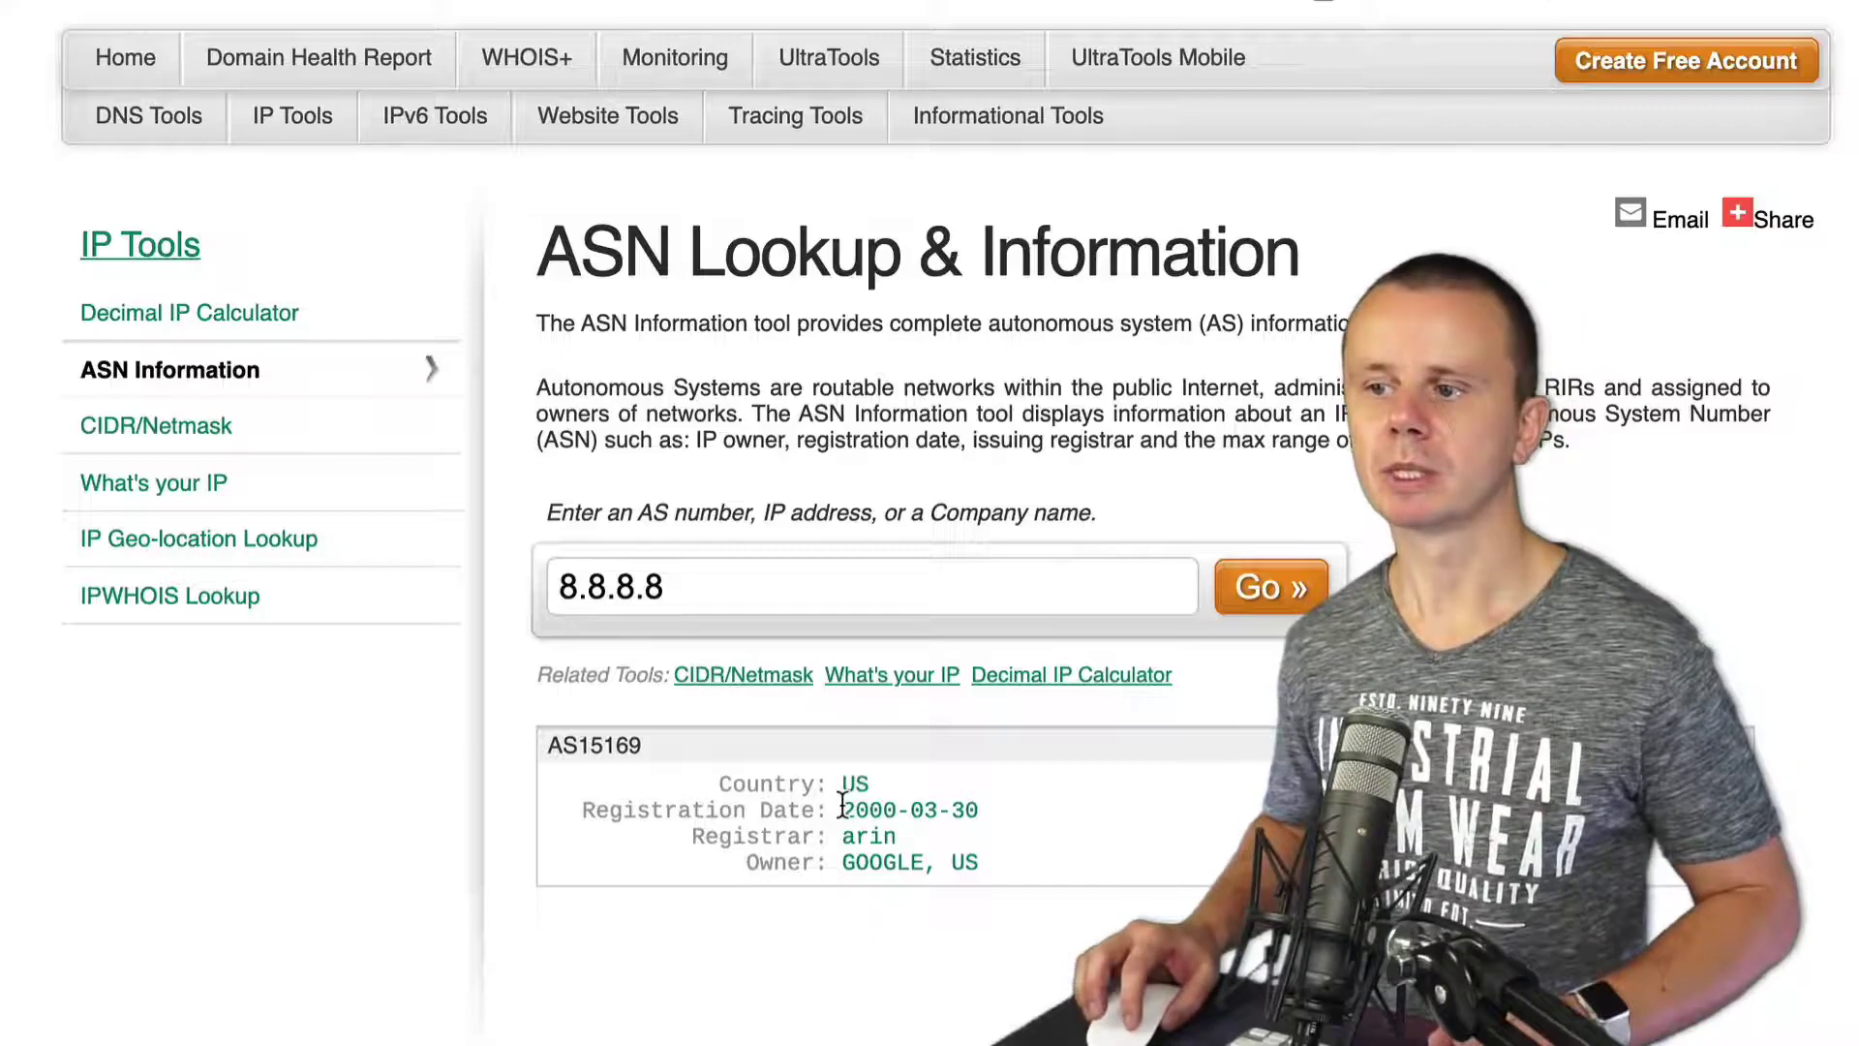
pyautogui.moveTo(842, 809); pyautogui.dragTo(990, 823)
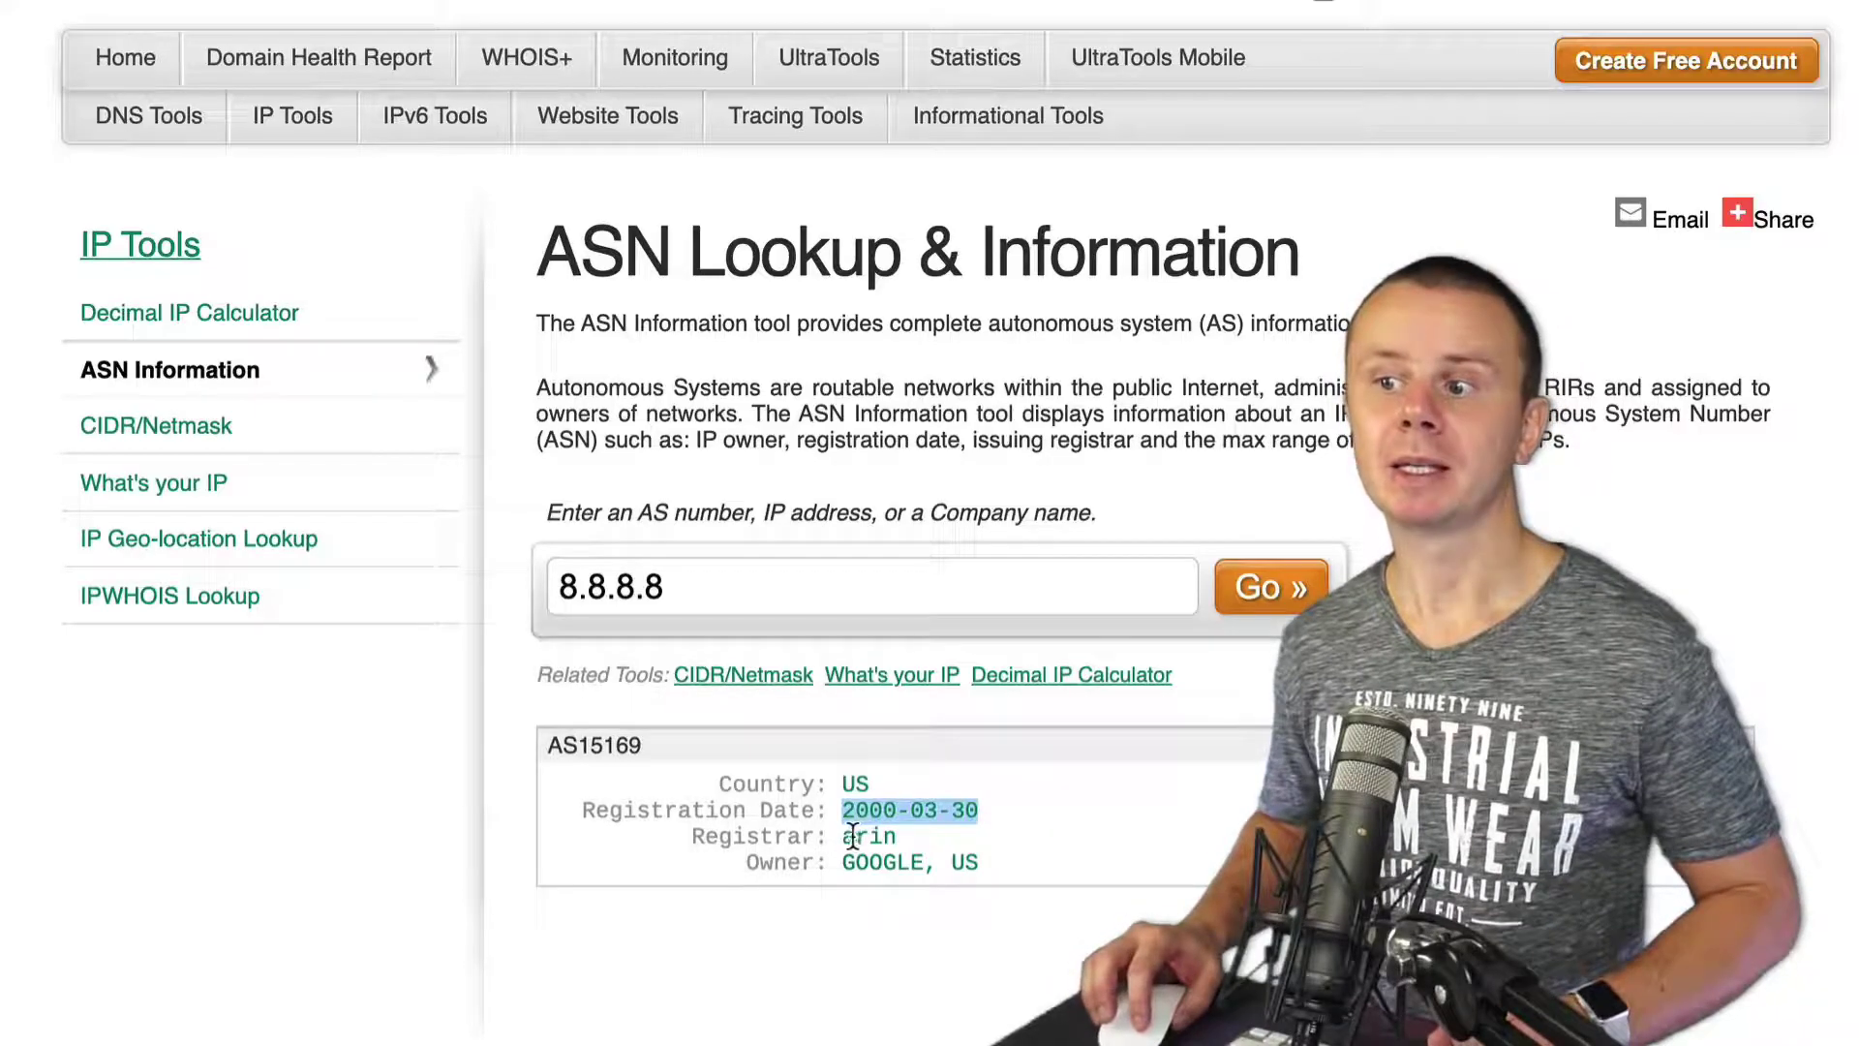
pyautogui.moveTo(841, 839); pyautogui.dragTo(897, 839)
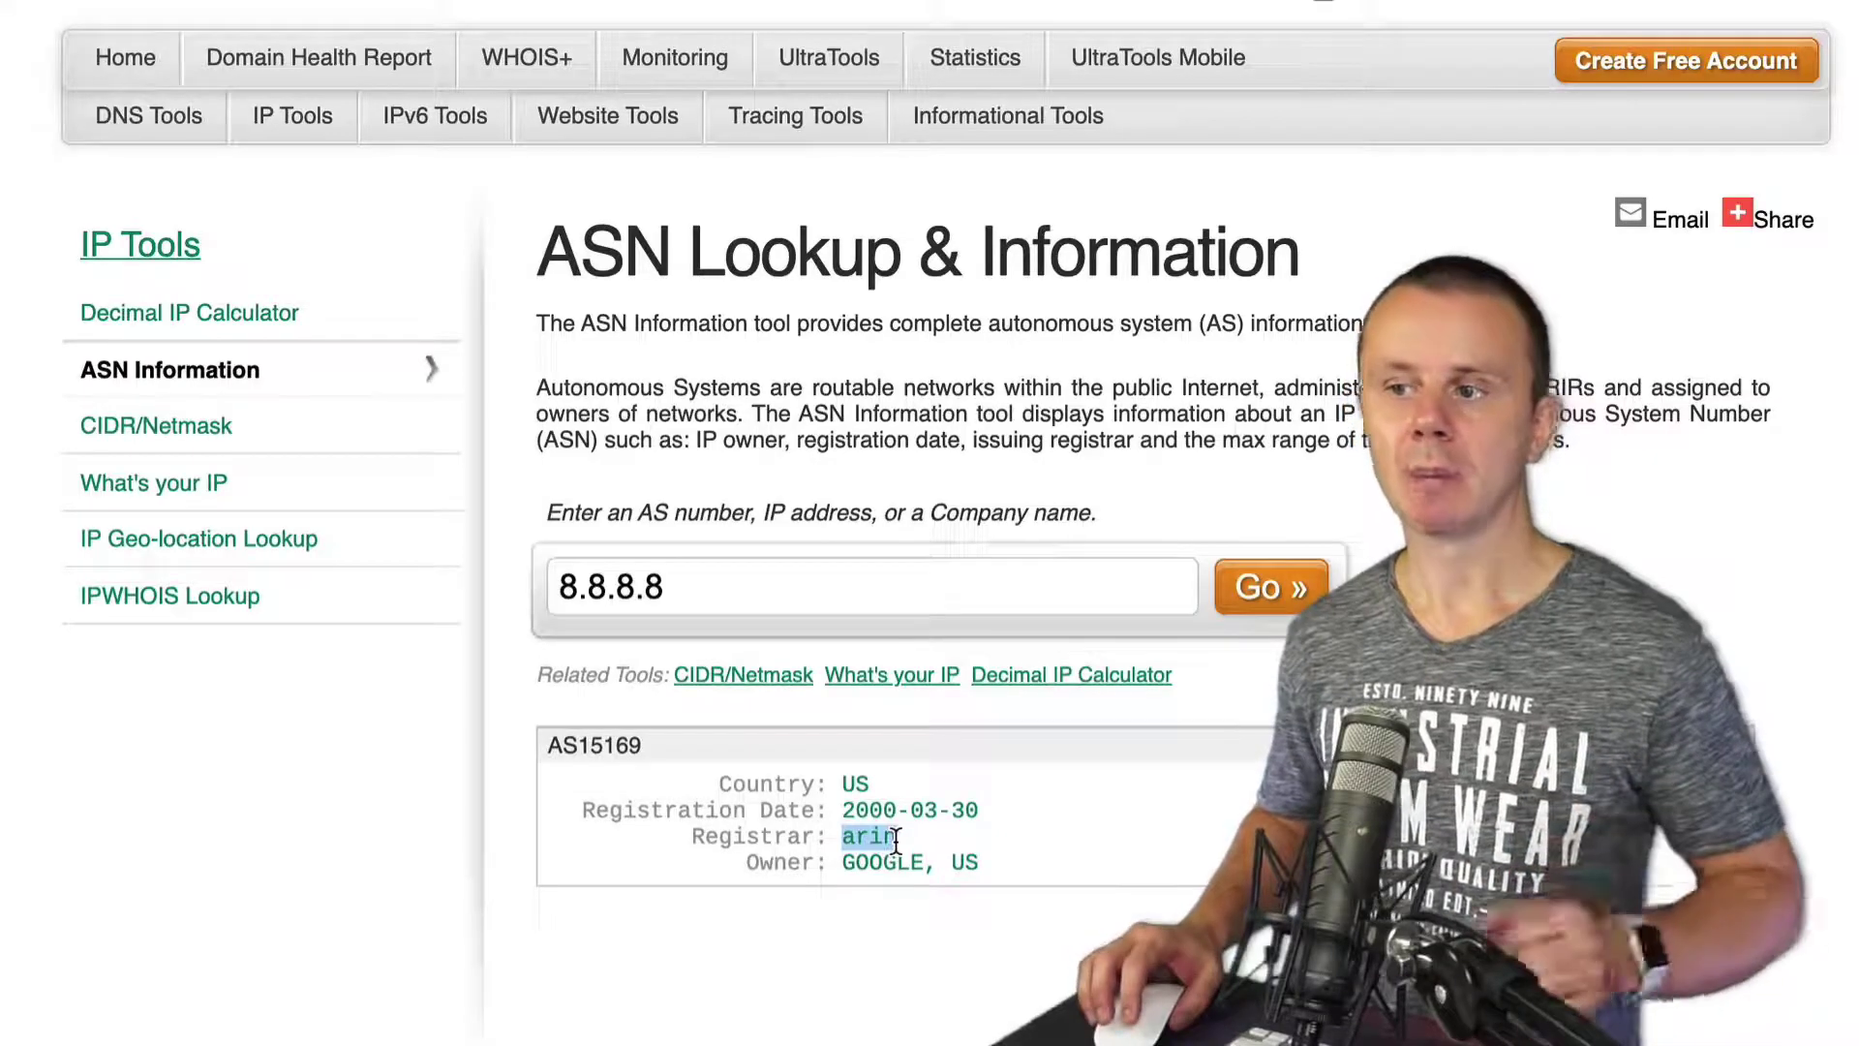
pyautogui.moveTo(841, 862); pyautogui.dragTo(980, 860)
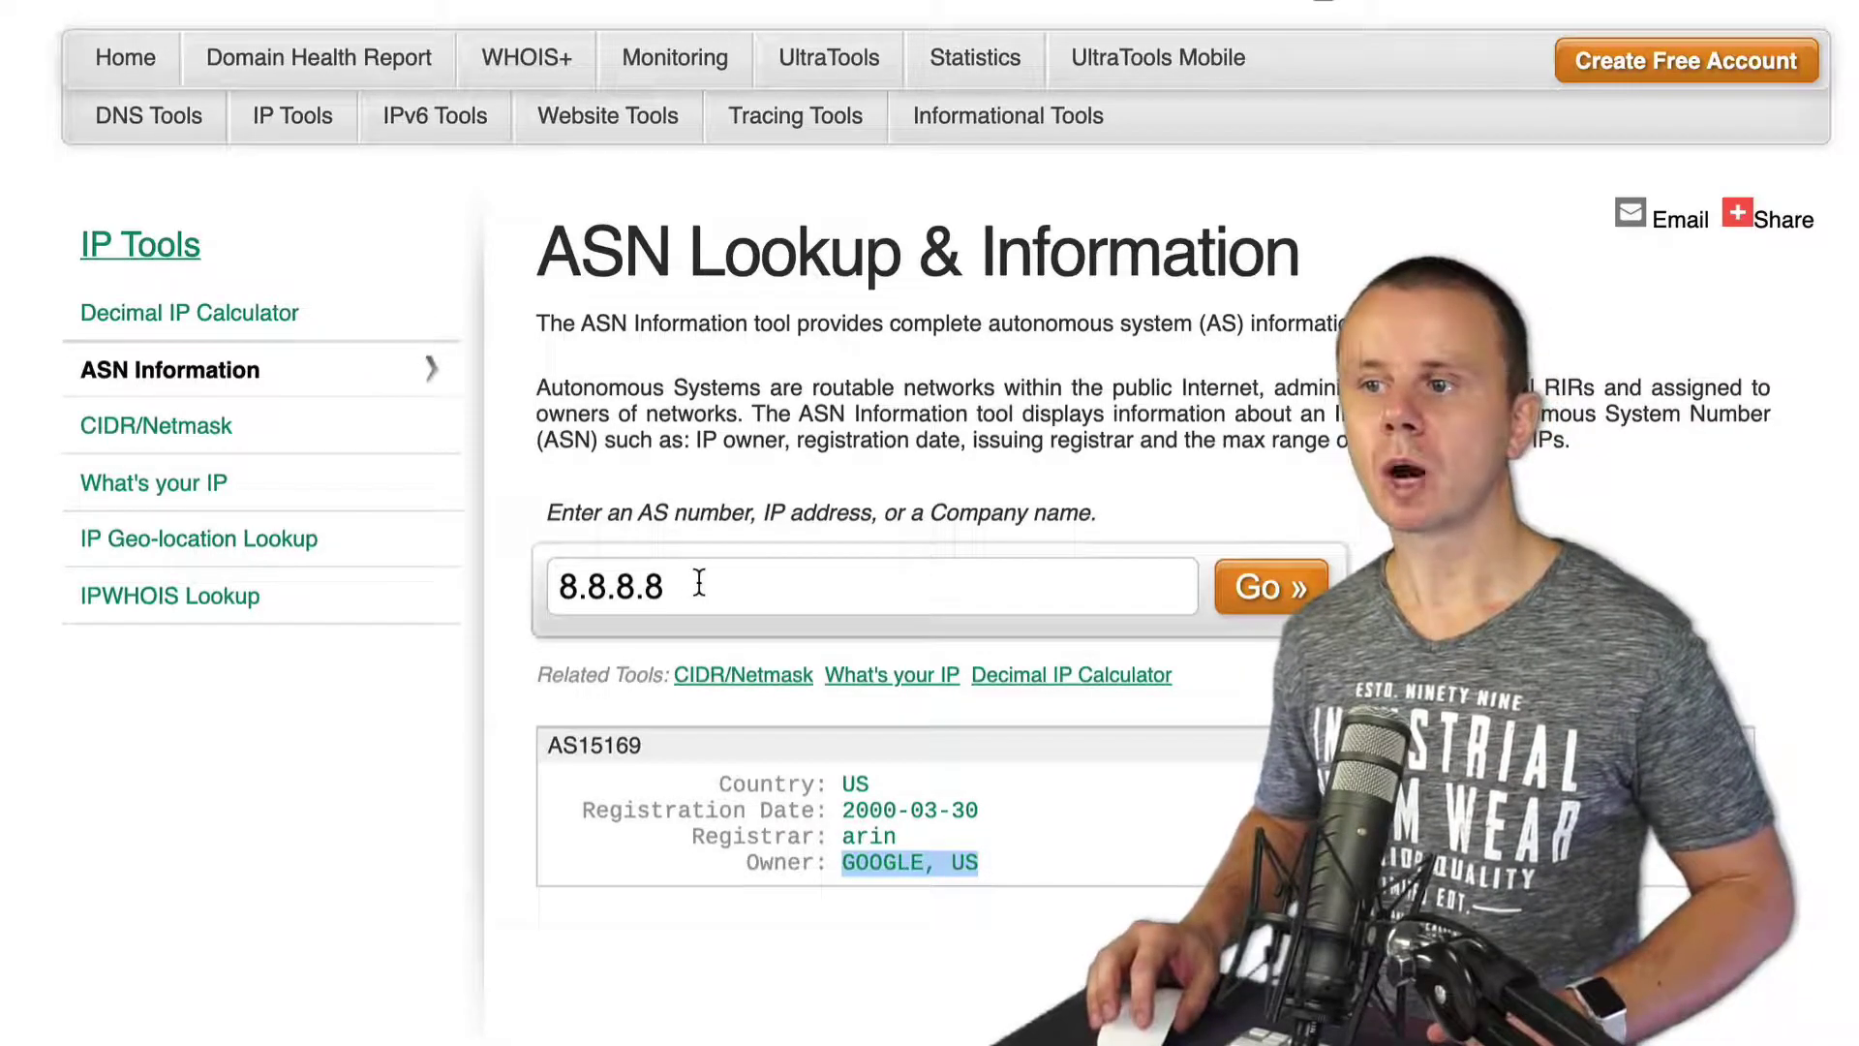
pyautogui.moveTo(706, 585); pyautogui.dragTo(504, 586)
# Step: Look up 1.1.1.1 and highlight owner CLOUDFLARENET, US, registrar arin, country US and AS13335
pyautogui.write('1')
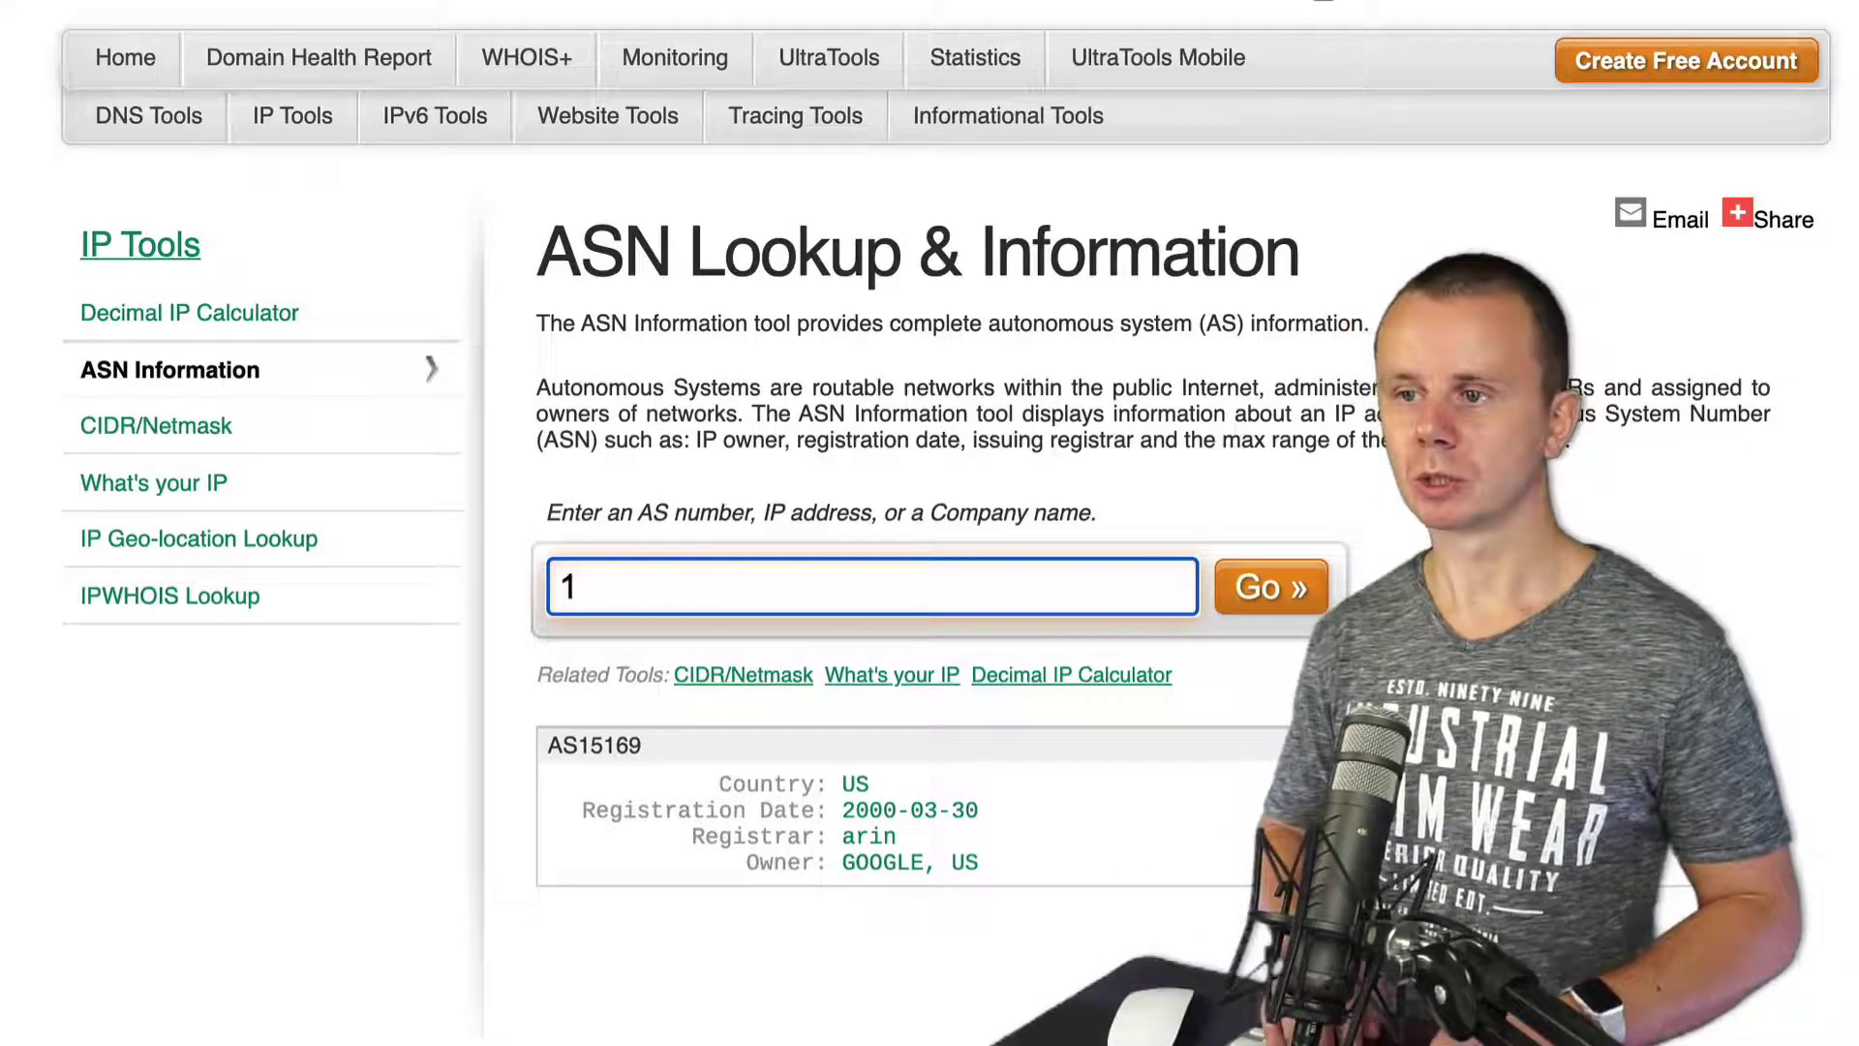
pyautogui.write('.1.1.1')
pyautogui.press('Return')
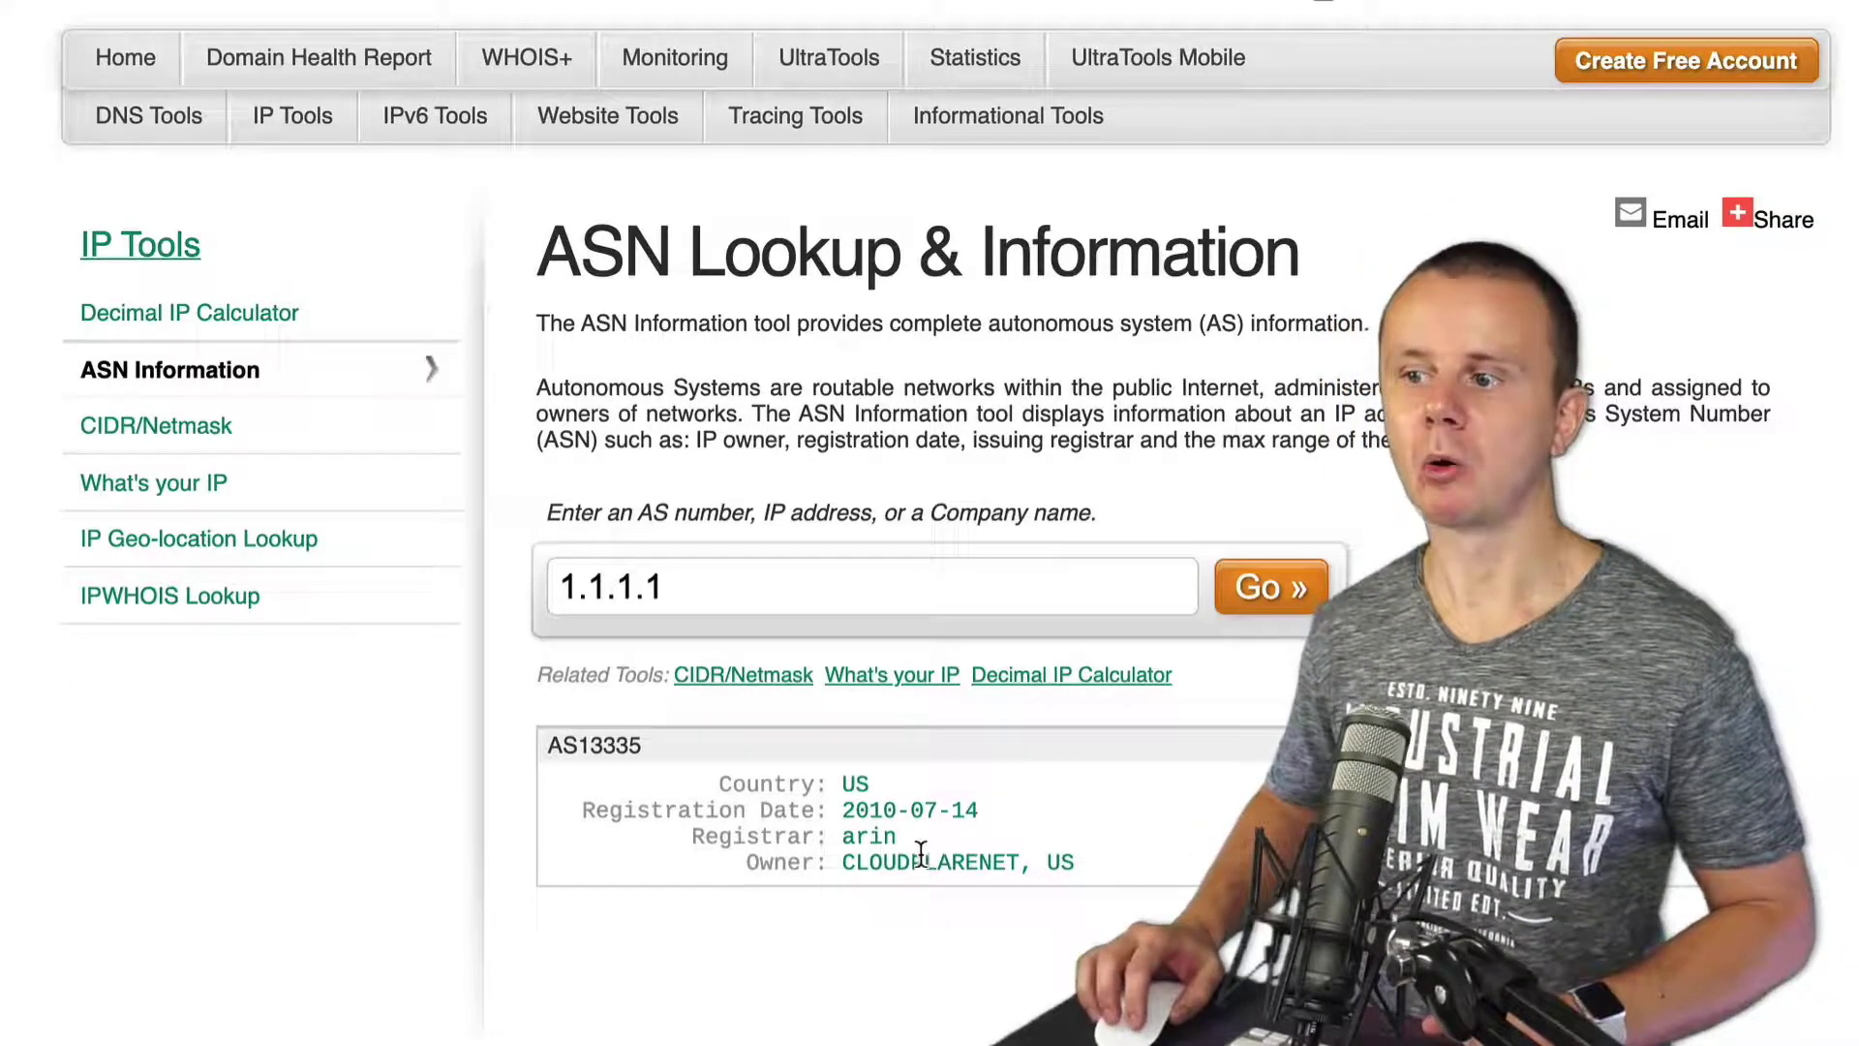
pyautogui.moveTo(843, 862); pyautogui.dragTo(1095, 868)
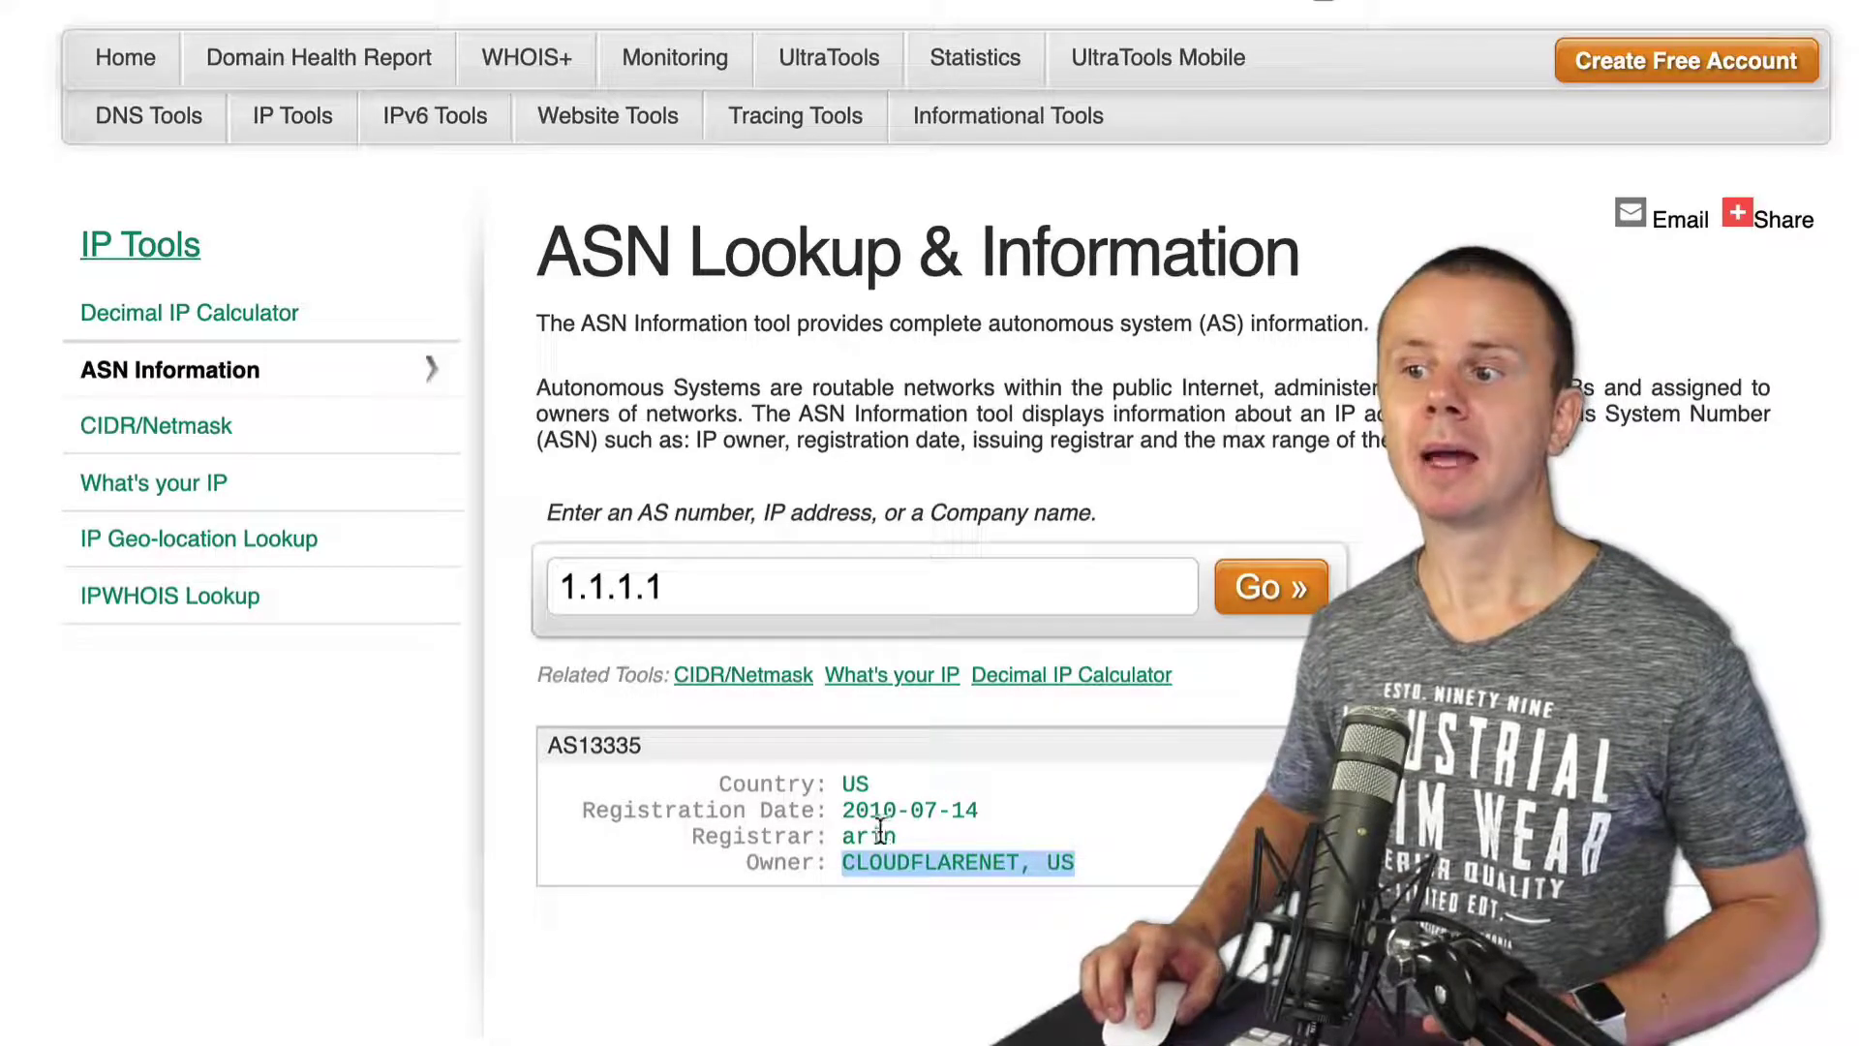
pyautogui.moveTo(843, 835); pyautogui.dragTo(984, 810)
pyautogui.moveTo(842, 783); pyautogui.dragTo(871, 784)
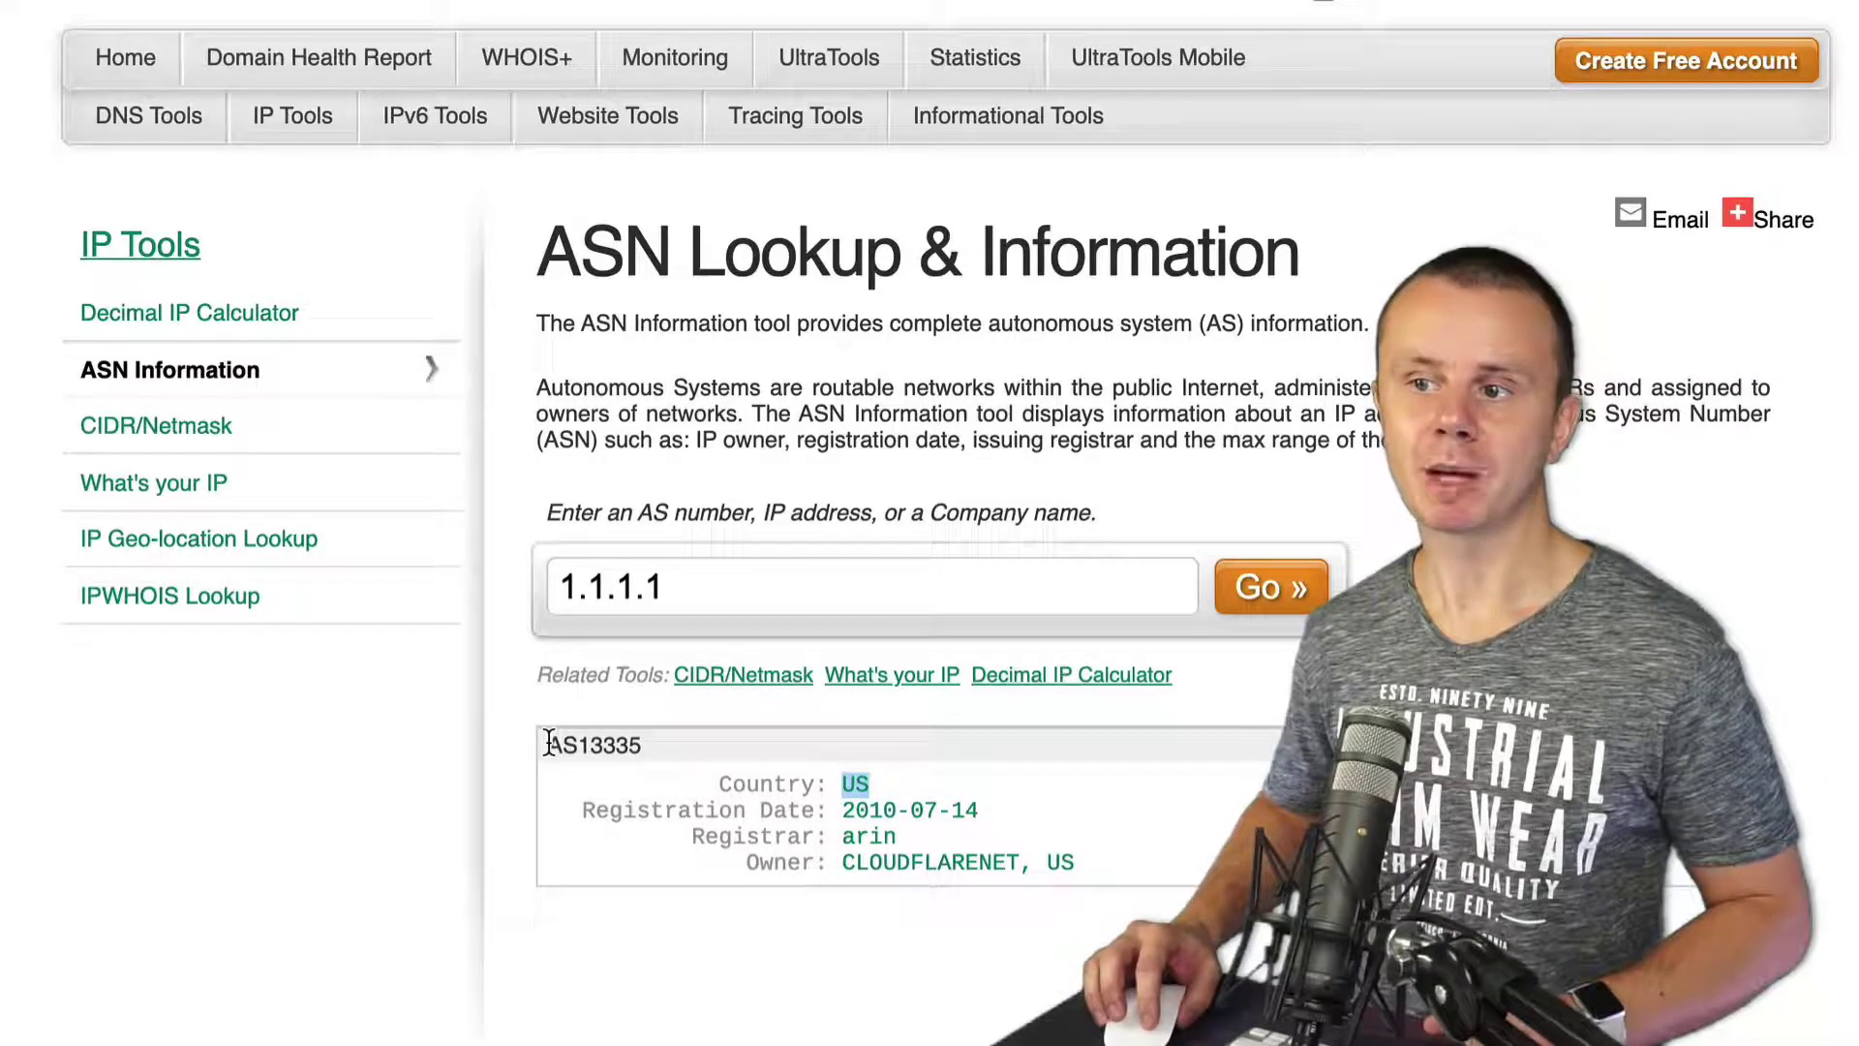
pyautogui.moveTo(547, 745); pyautogui.dragTo(639, 744)
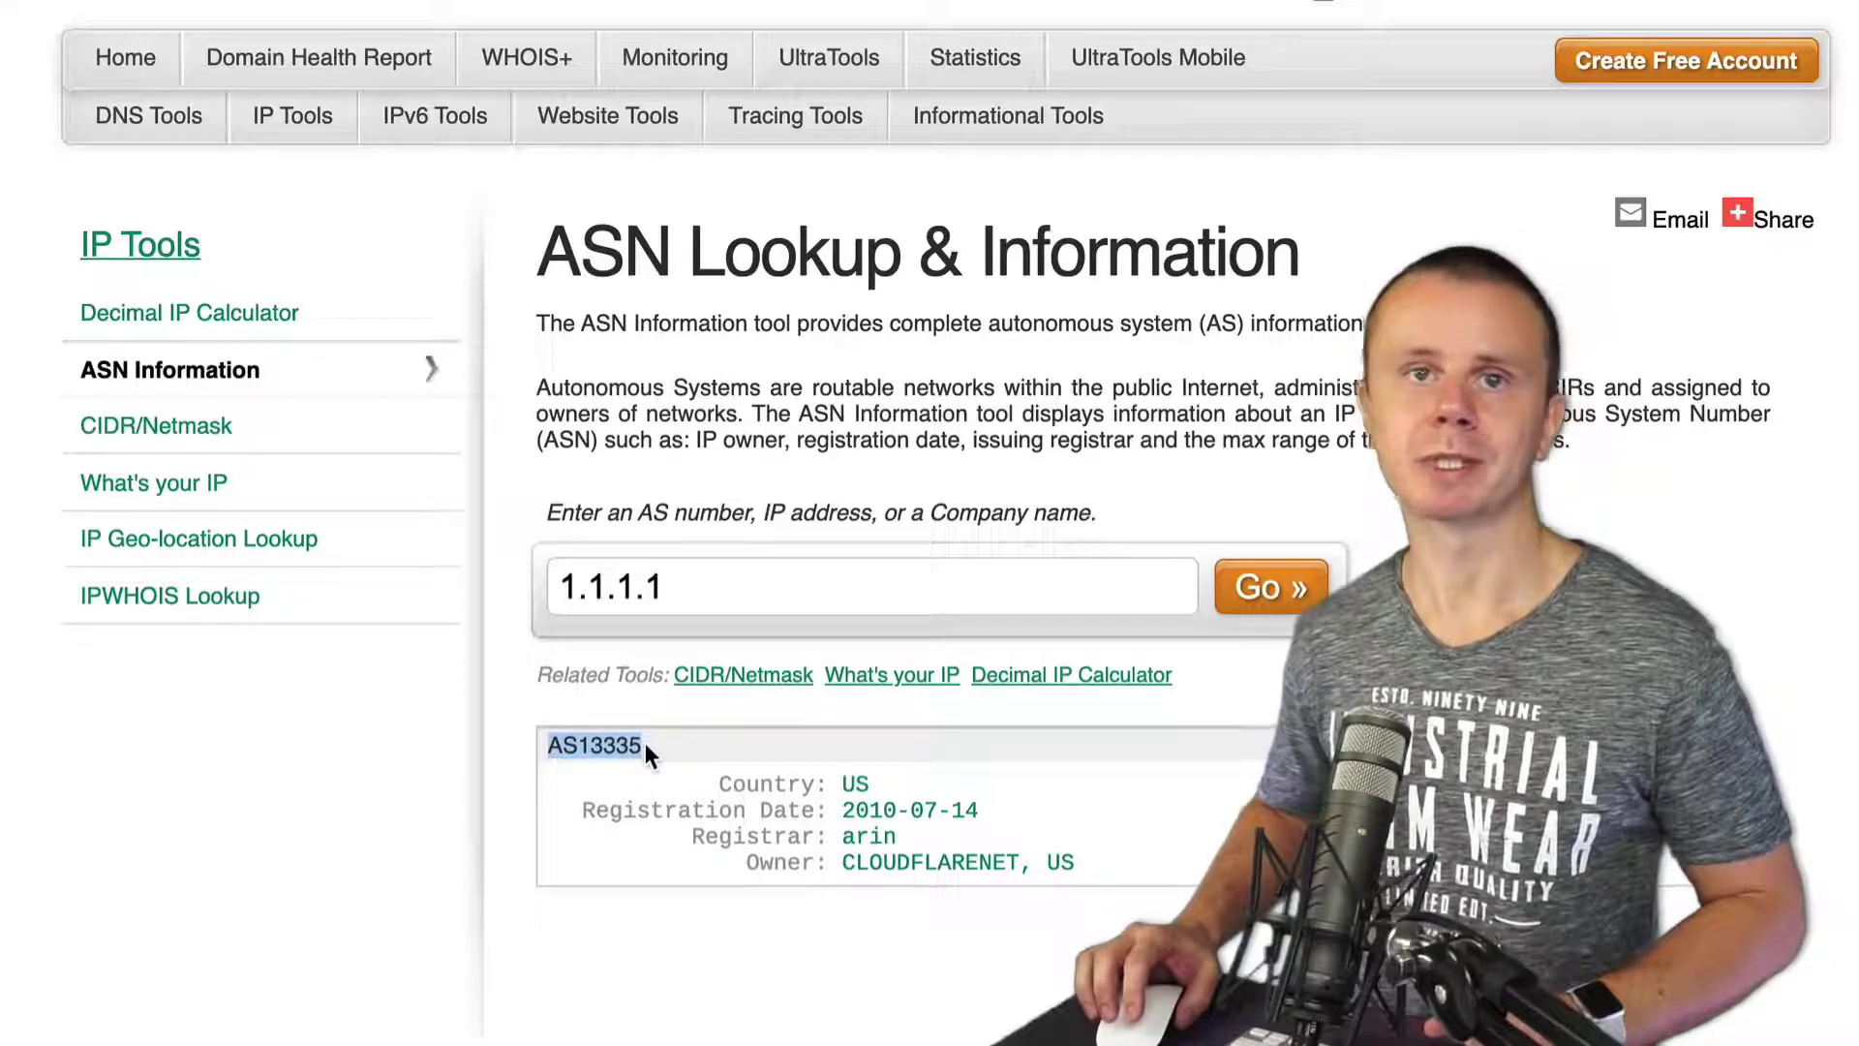